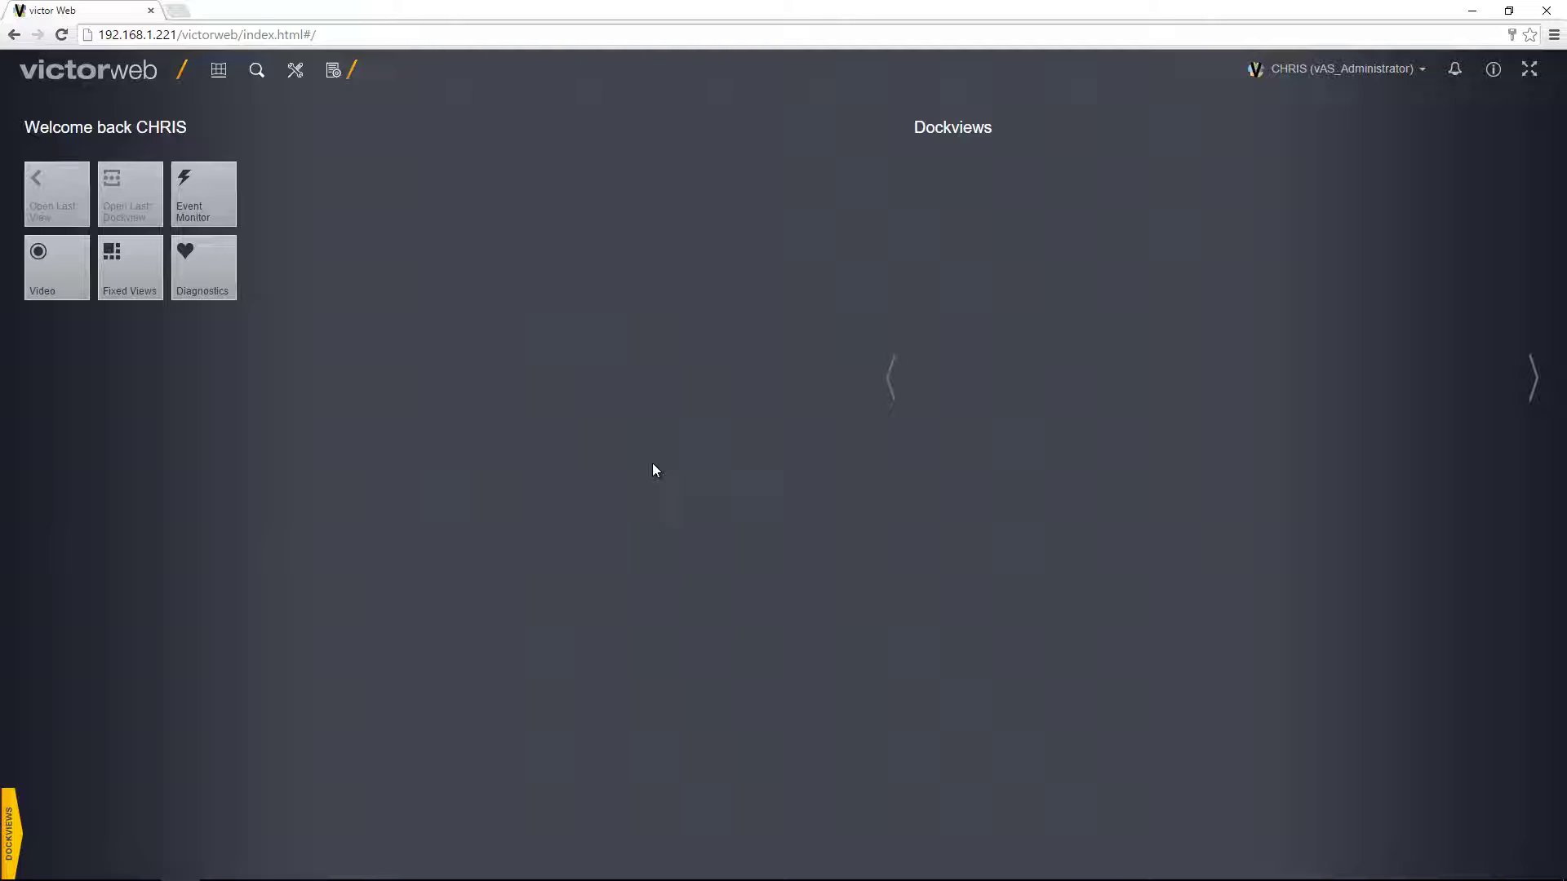
Open Diagnostics and enable health event notifications for all listed devices.
{"action": "left_click", "coordinate": [218, 72]}
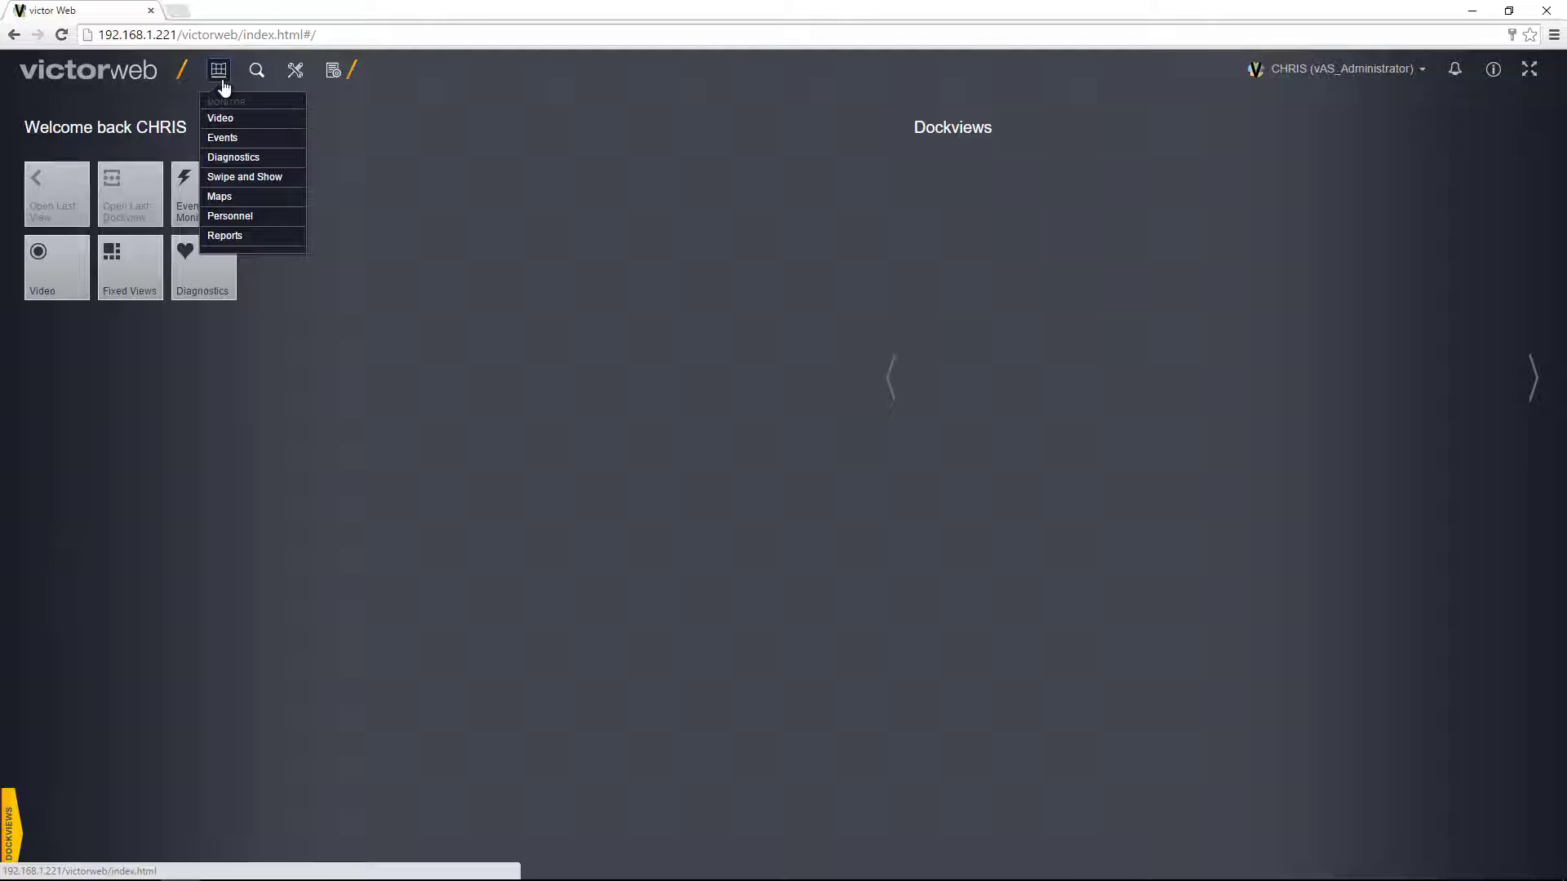
{"action": "left_click", "coordinate": [234, 164]}
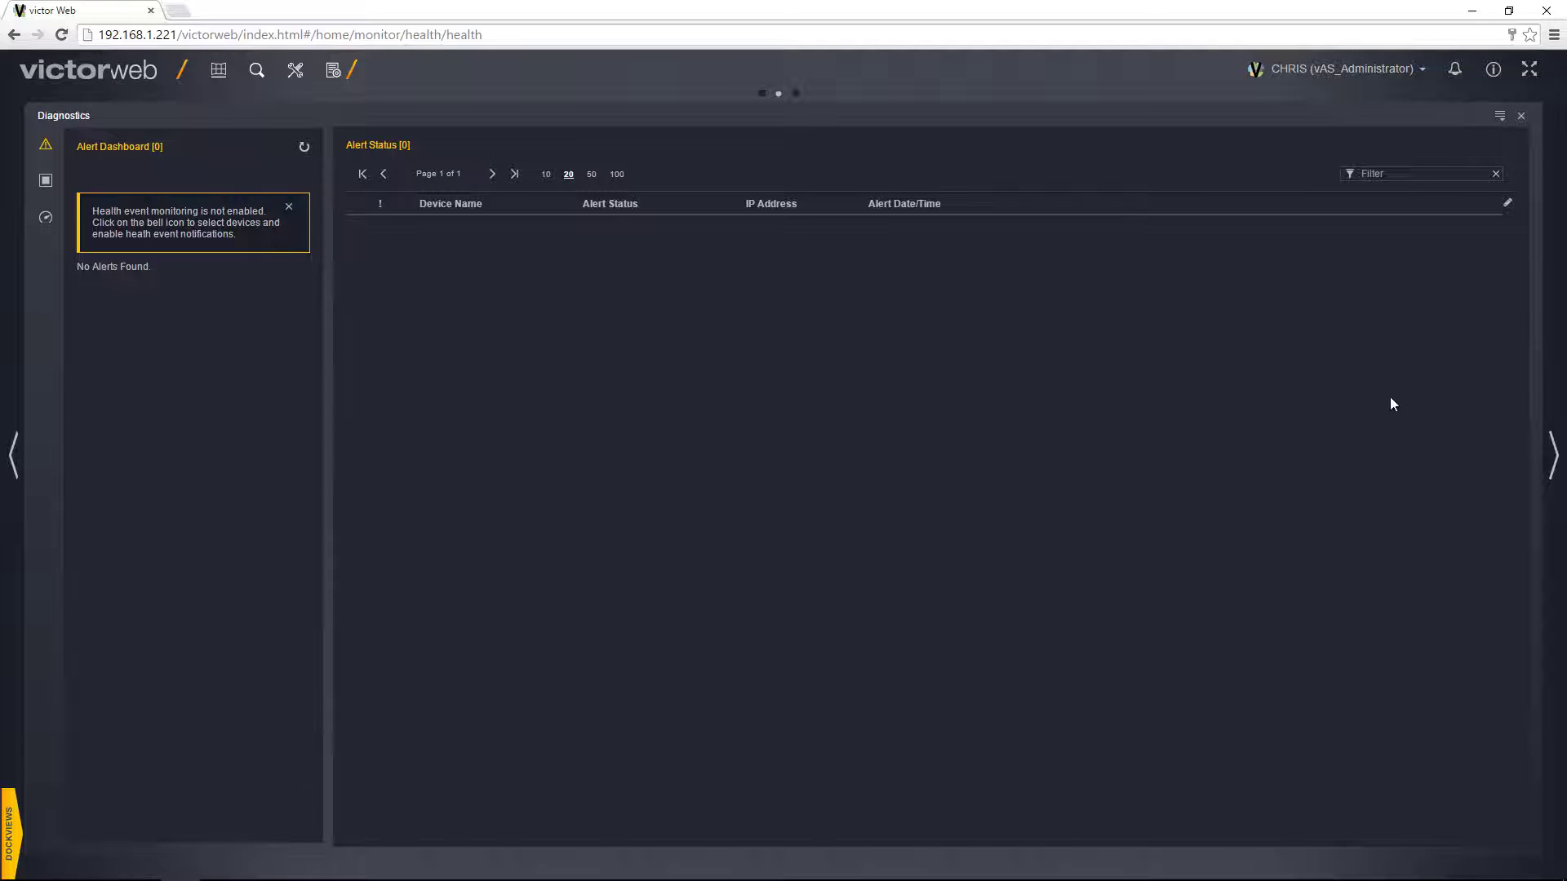
{"action": "left_click", "coordinate": [1455, 71]}
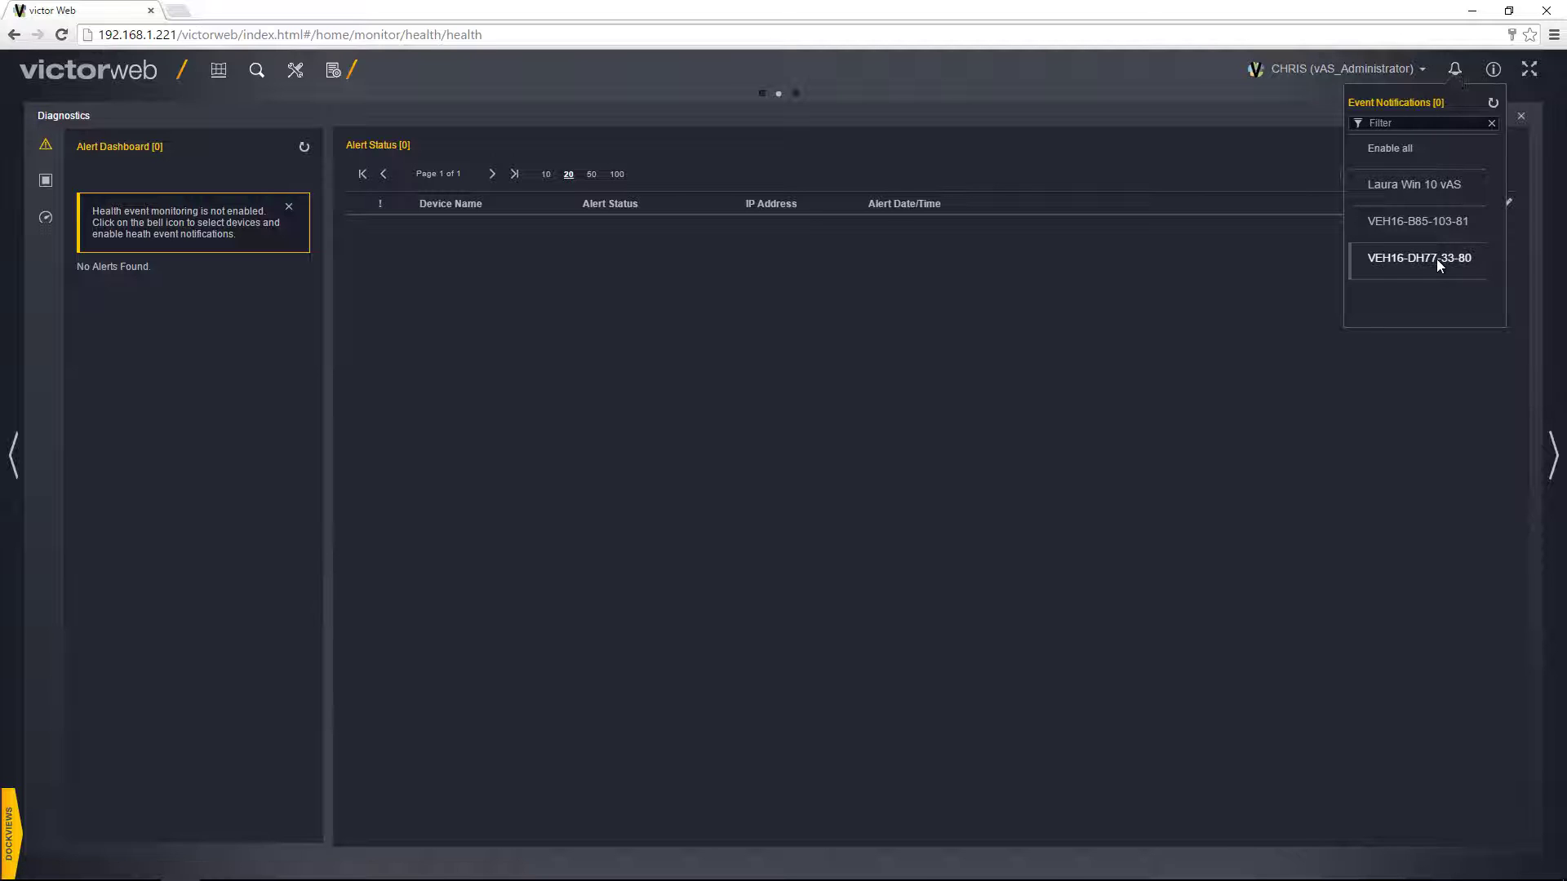
{"action": "left_click", "coordinate": [1426, 158]}
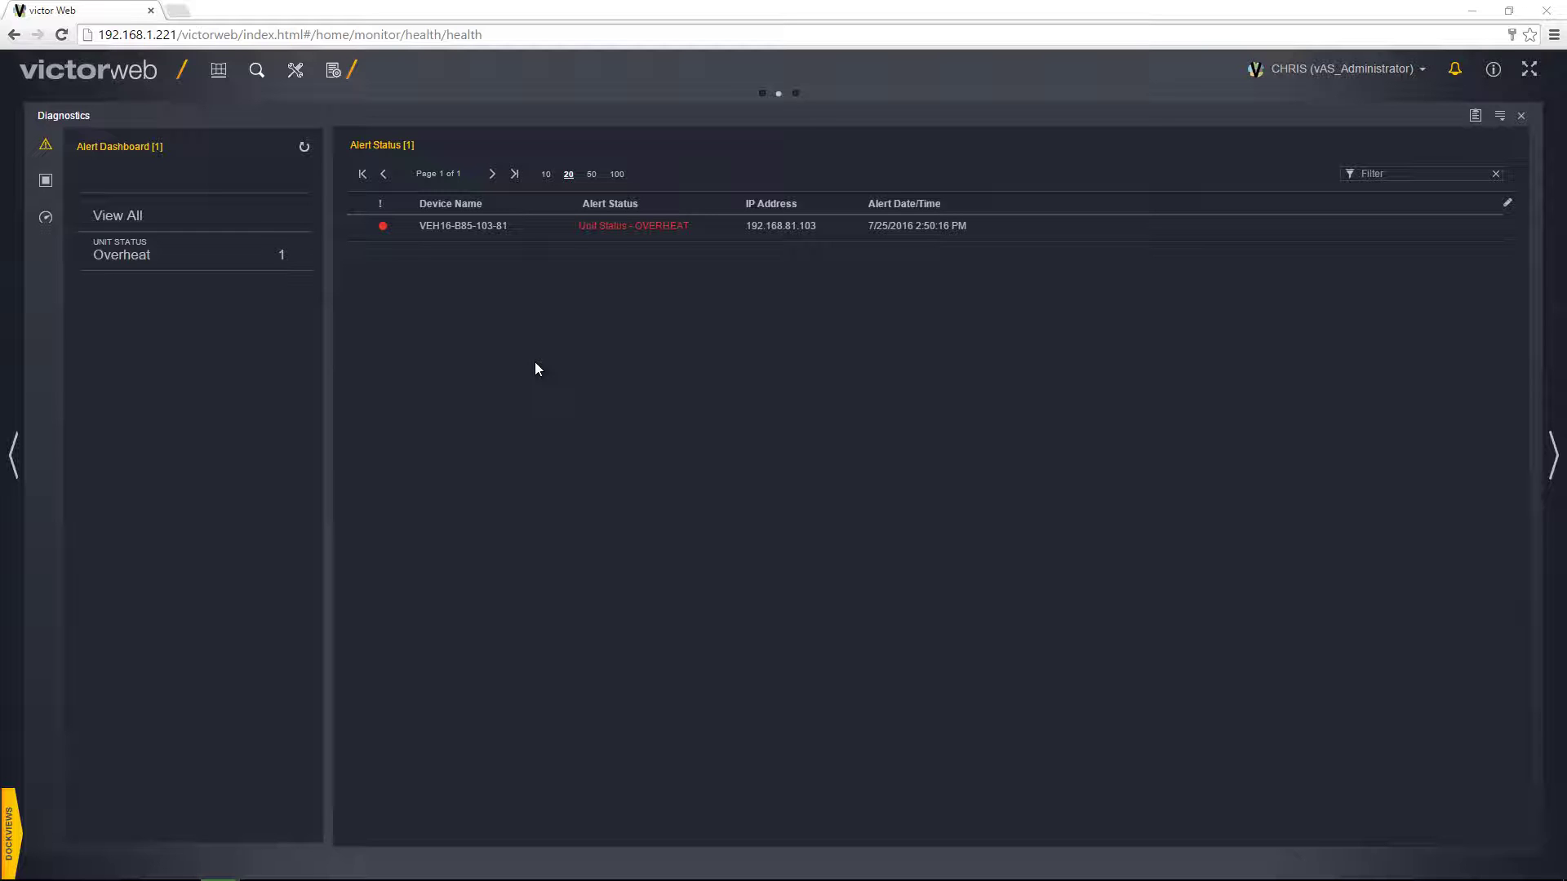
Examine the unit details behind the overheat alert and return to the alert status list.
{"action": "left_click", "coordinate": [492, 227]}
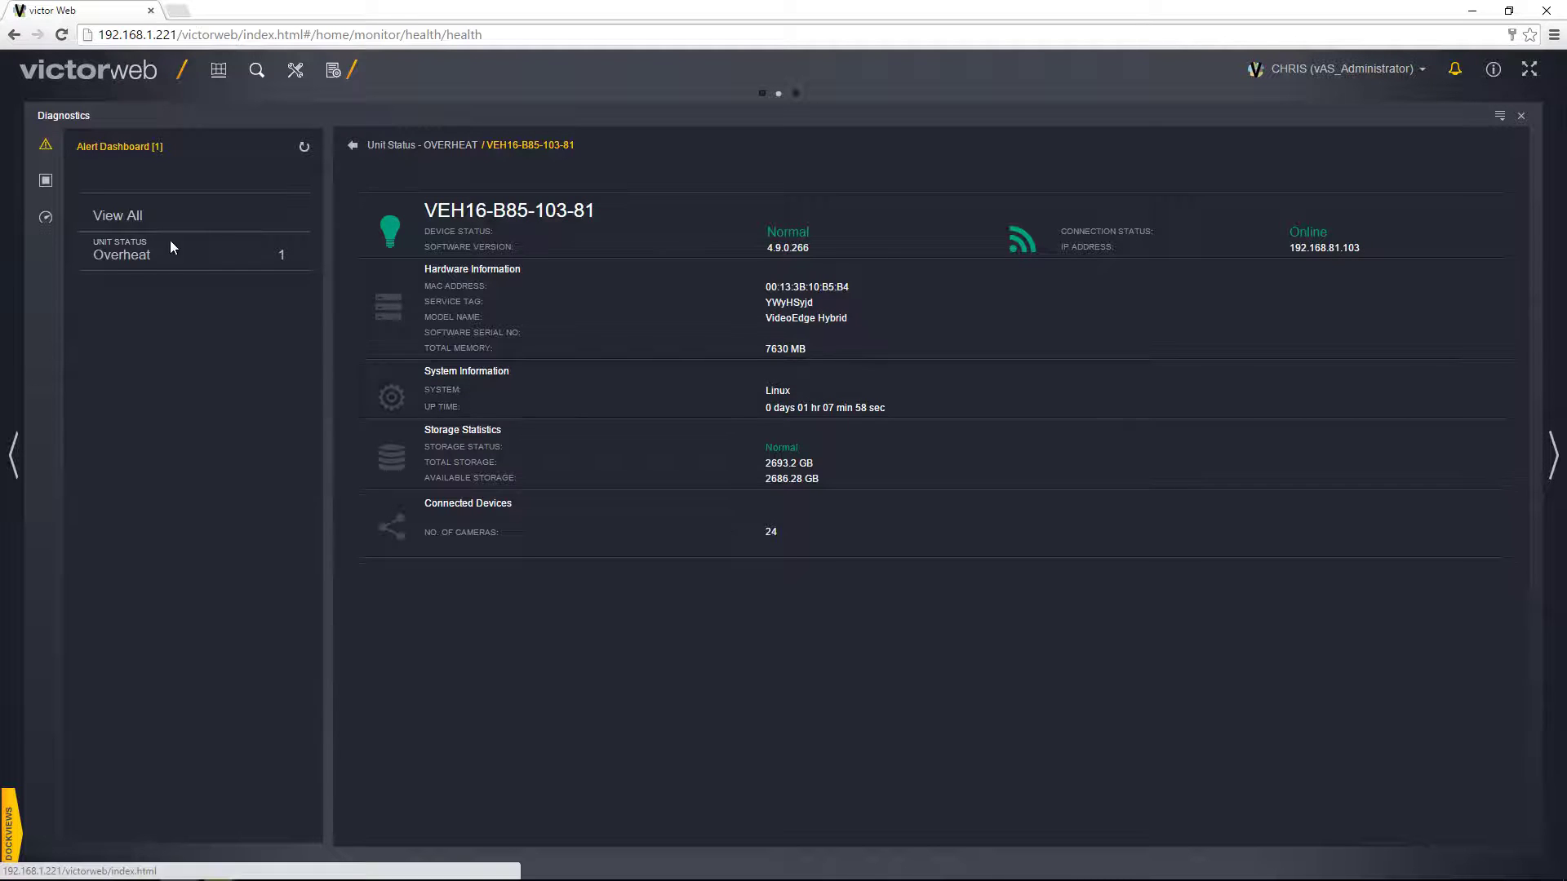
{"action": "left_click", "coordinate": [352, 147]}
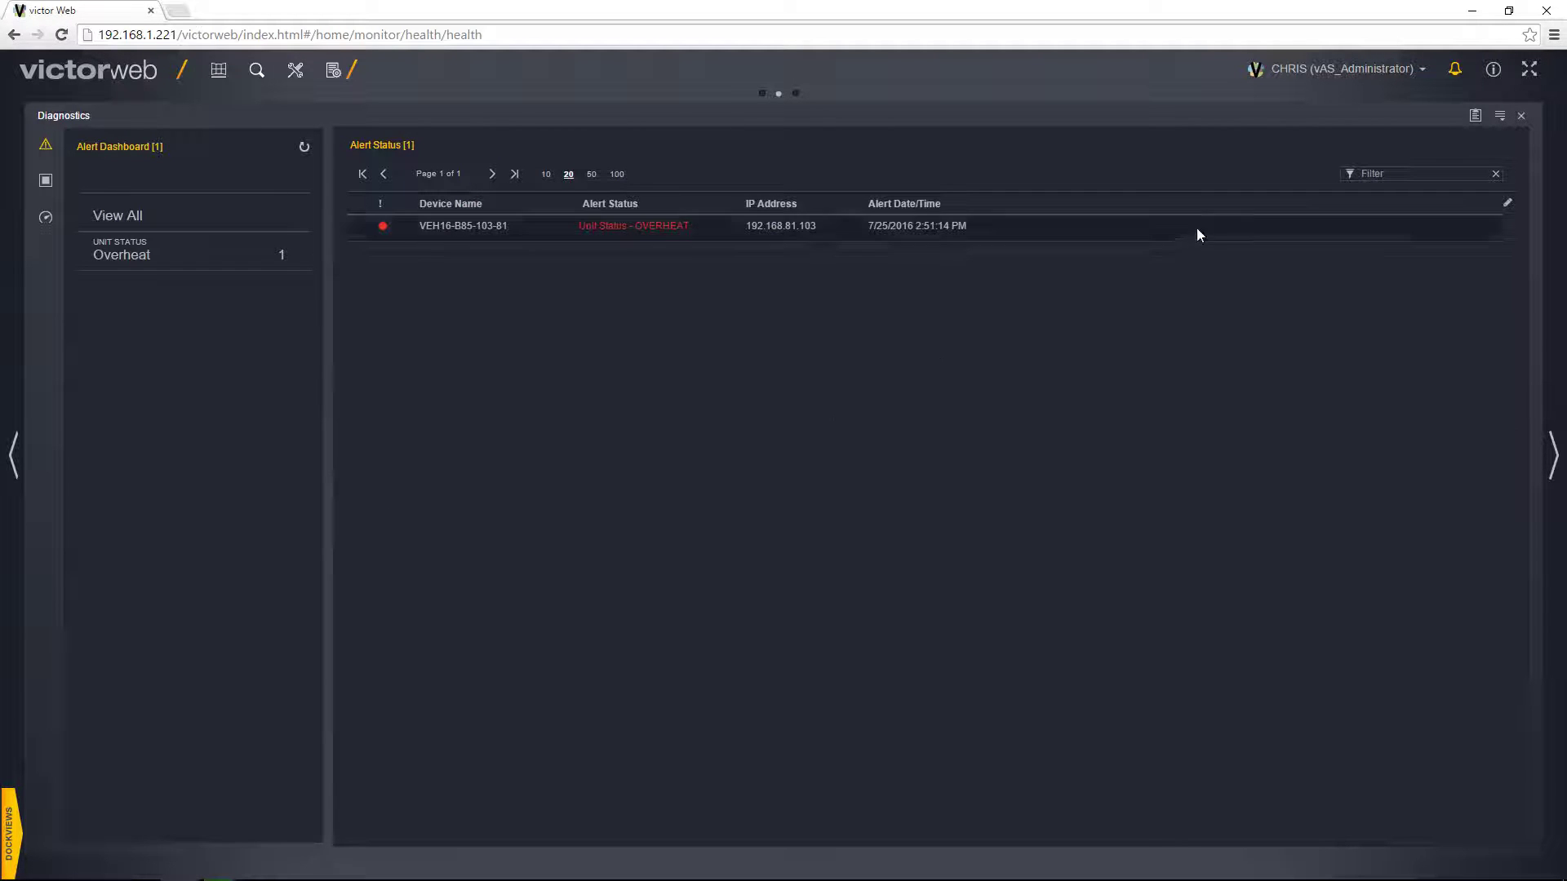
Generate a PDF alert status report including Device Name, IP Address, Alert Date/Time, Alert Status and Device Type.
{"action": "left_click", "coordinate": [1476, 119]}
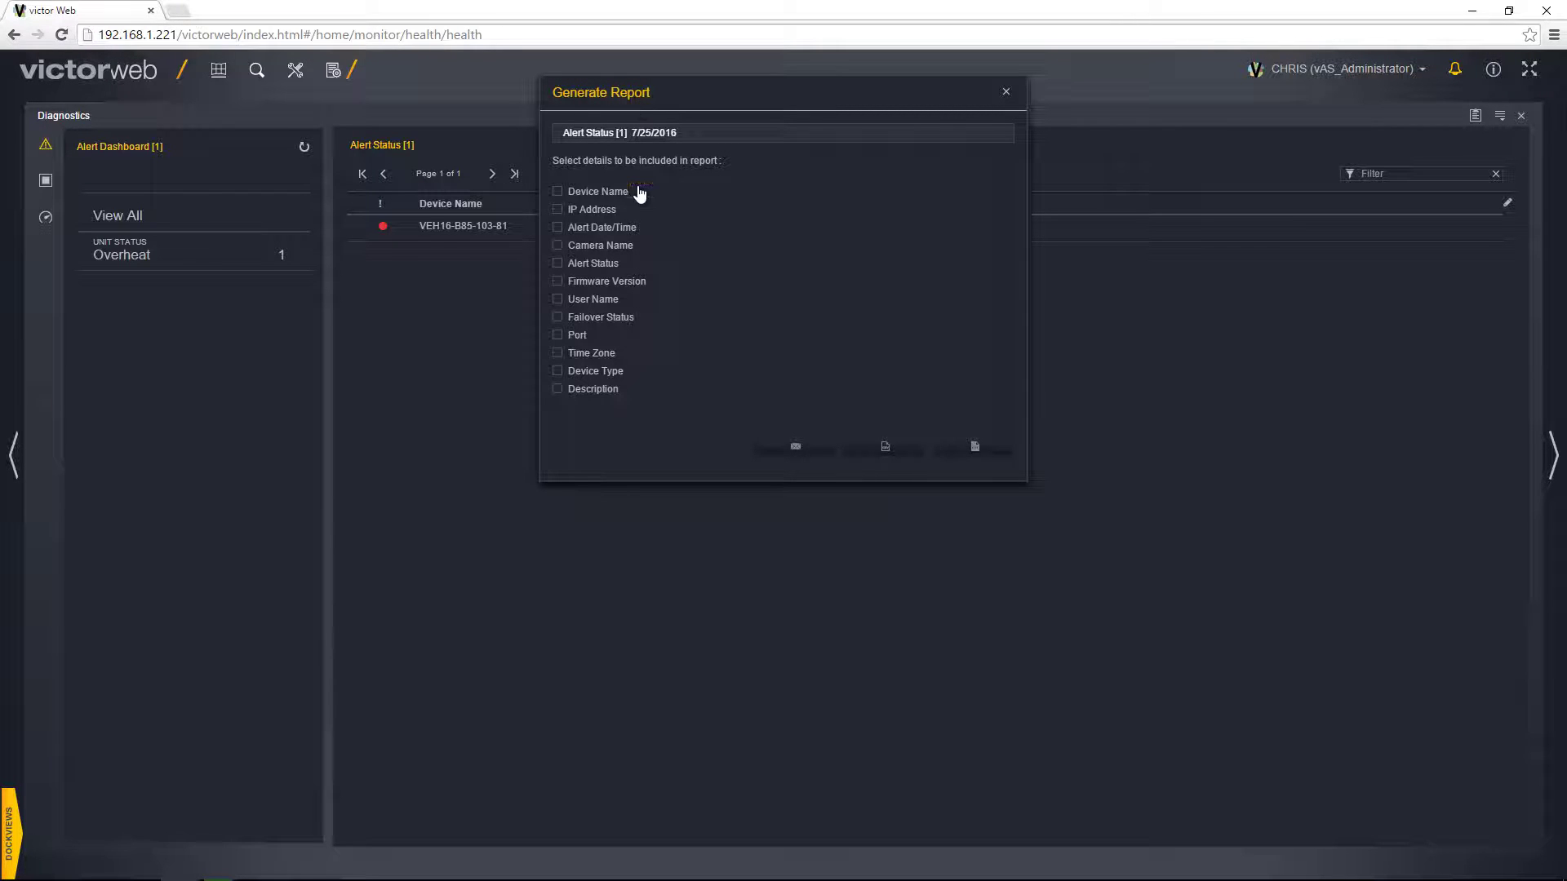
{"action": "left_click", "coordinate": [557, 191]}
{"action": "left_click", "coordinate": [558, 209]}
{"action": "left_click", "coordinate": [557, 227]}
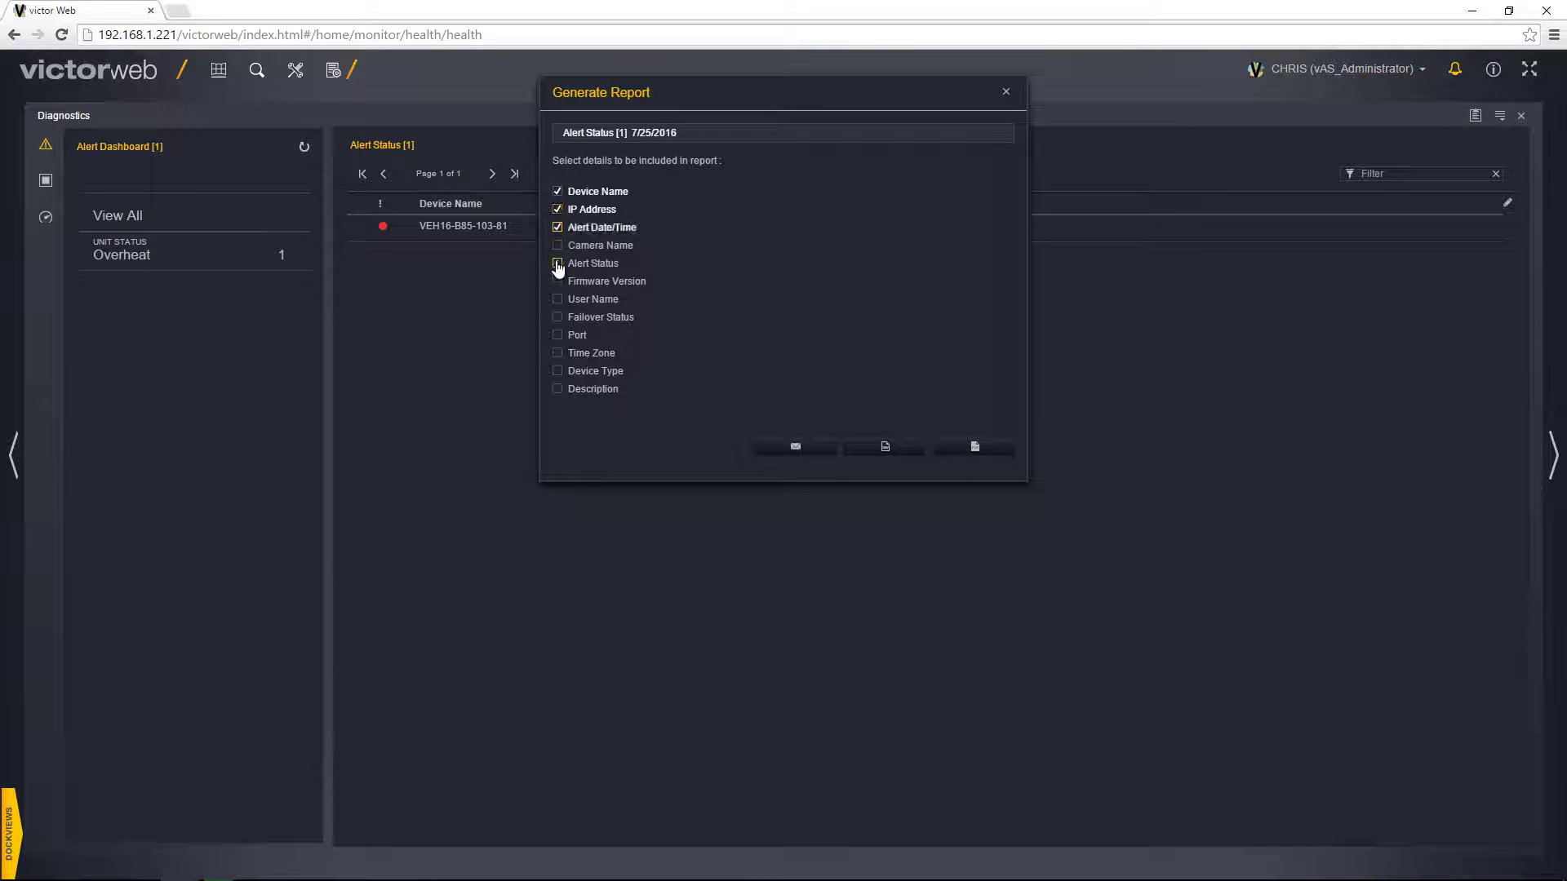
{"action": "left_click", "coordinate": [558, 263]}
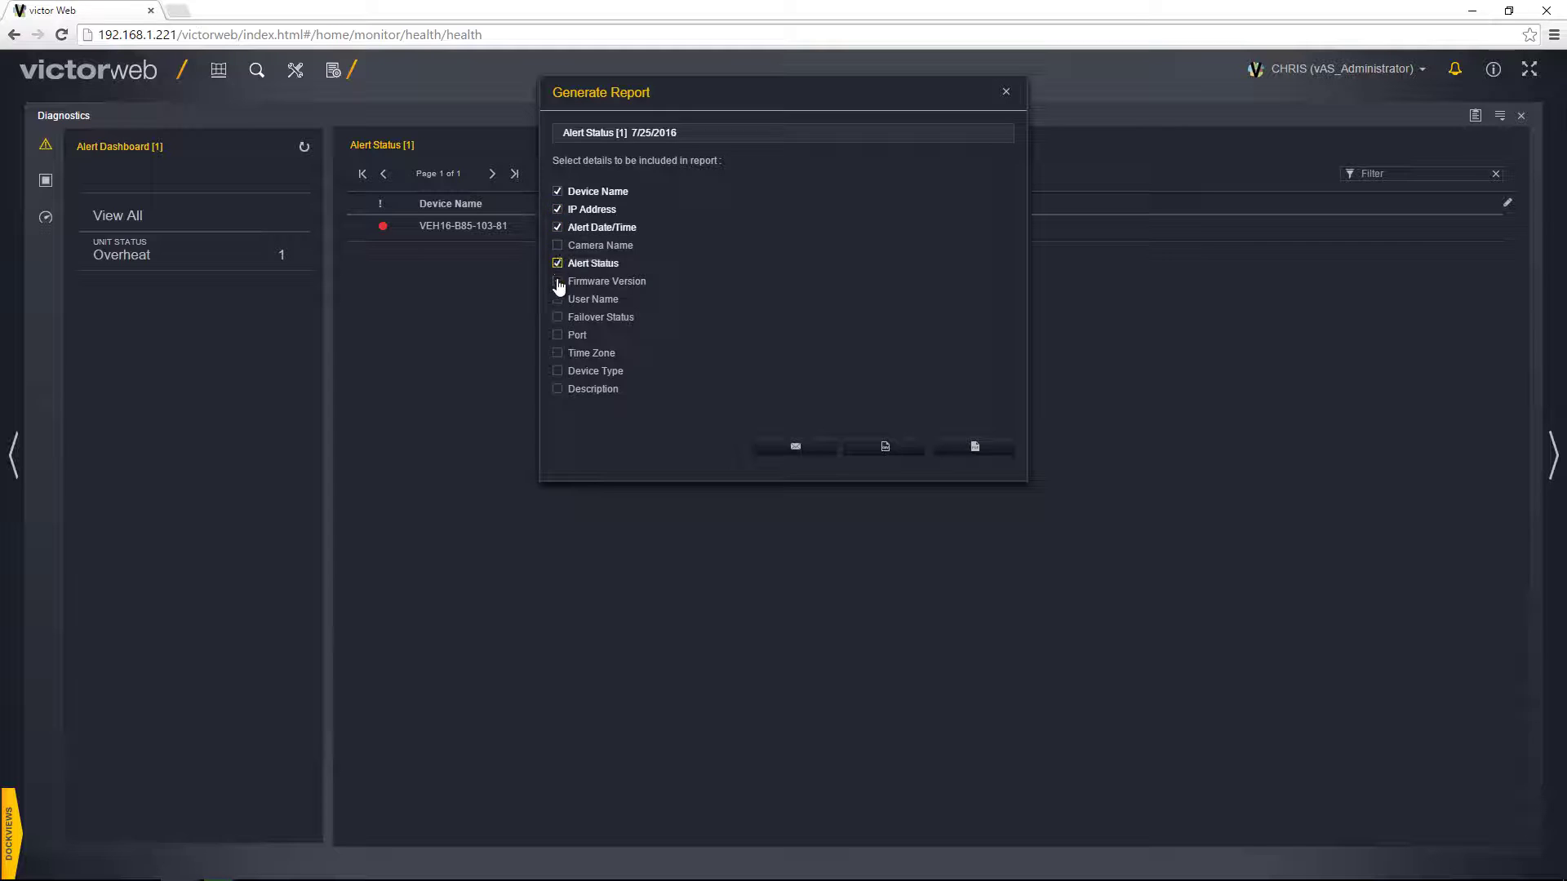
{"action": "left_click", "coordinate": [557, 373]}
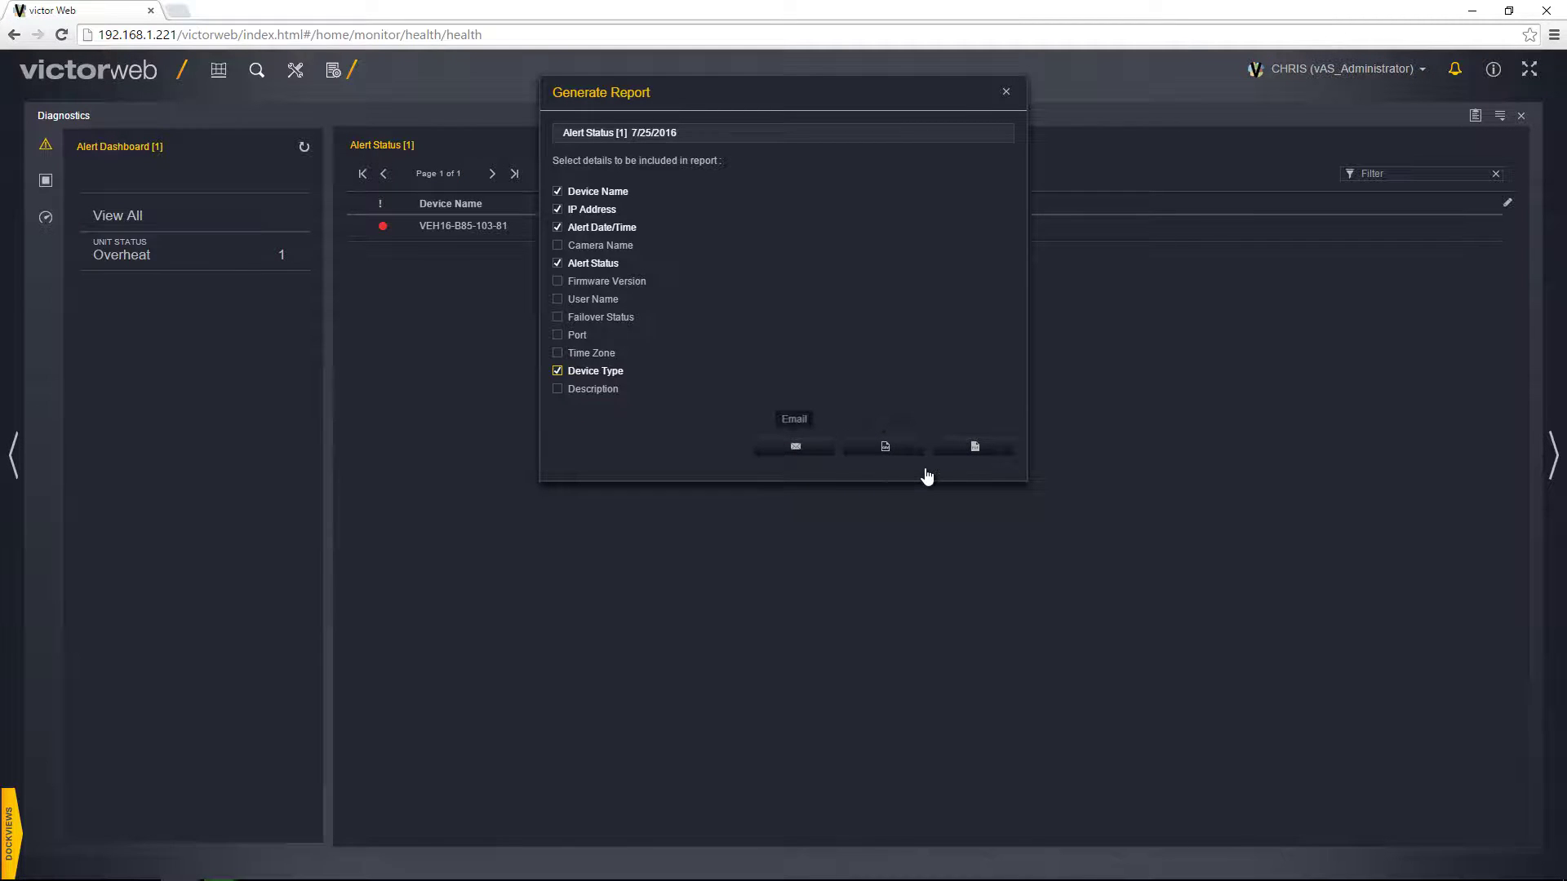
{"action": "left_click", "coordinate": [974, 448]}
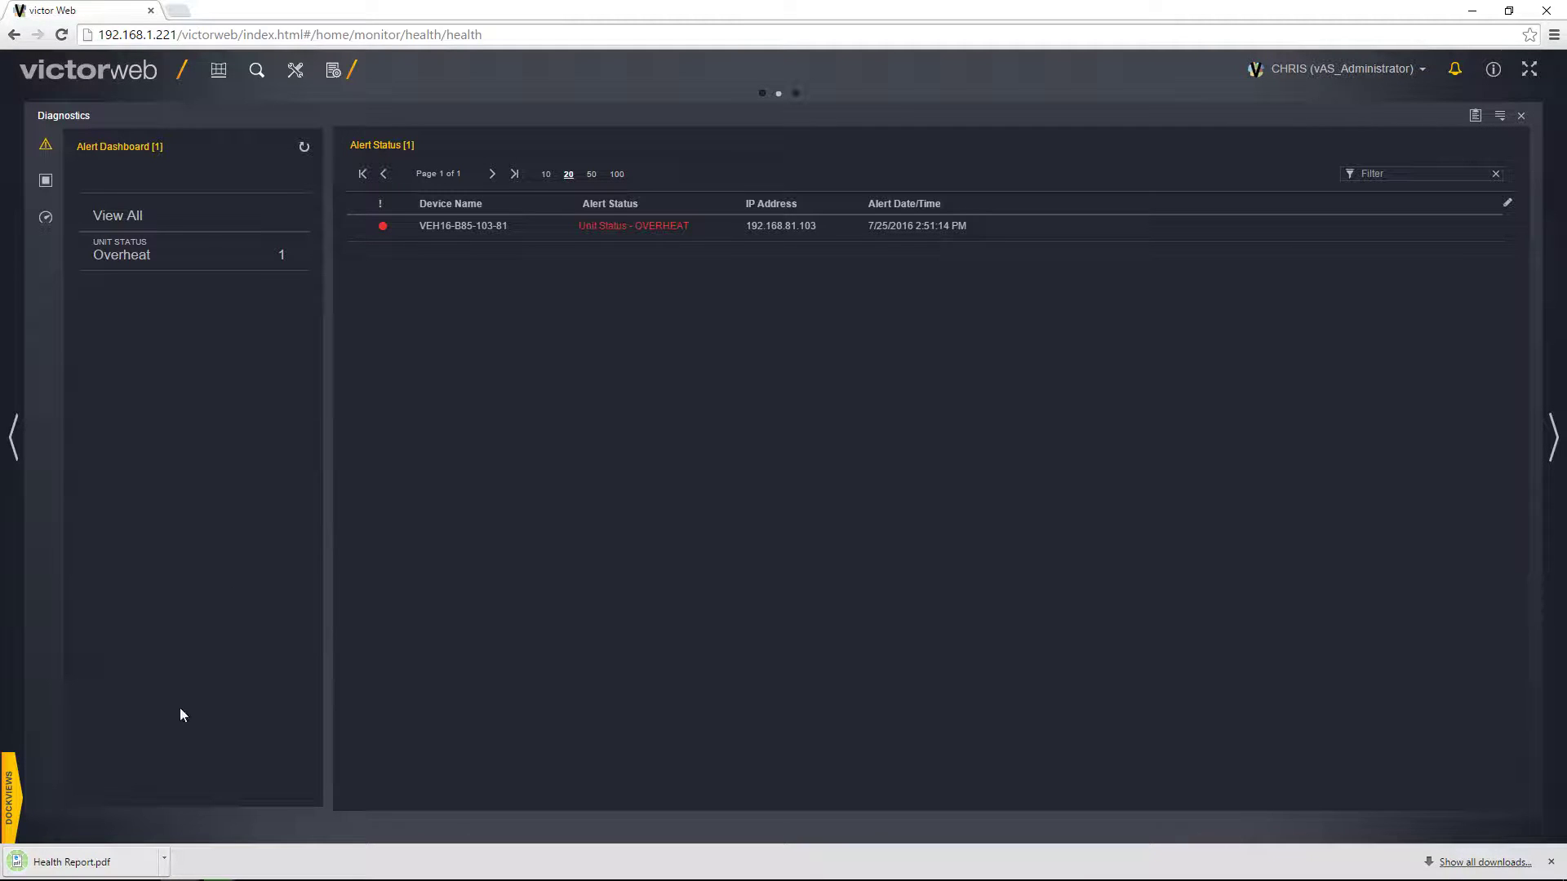
Open the downloaded Health Report.pdf, look through it and close it.
{"action": "left_click", "coordinate": [72, 860]}
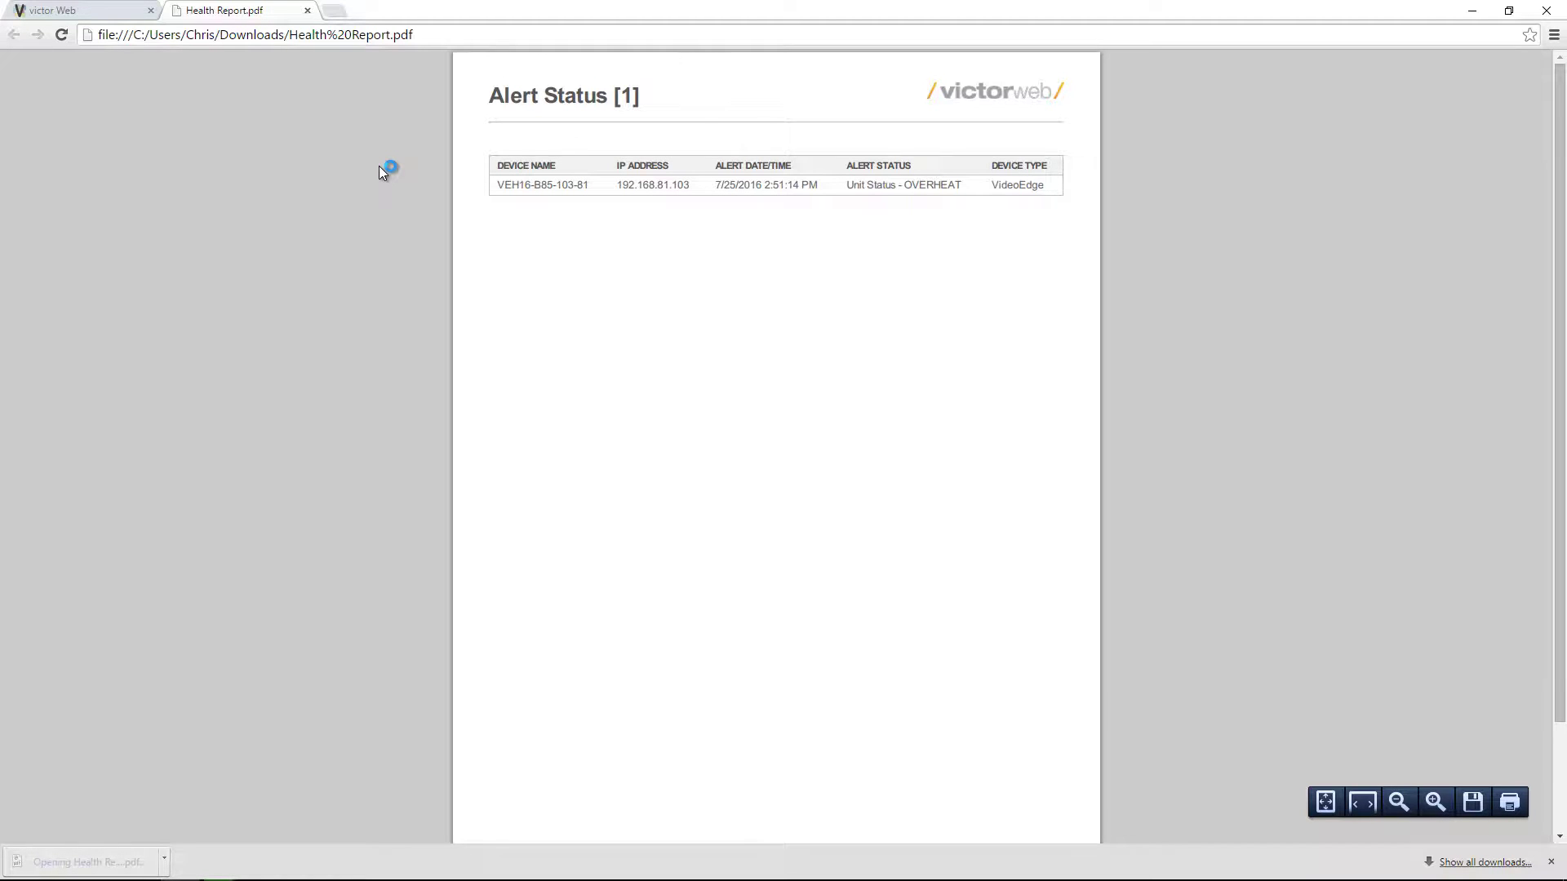
{"action": "scroll", "coordinate": [379, 171], "scroll_direction": "down", "scroll_amount": 2}
{"action": "scroll", "coordinate": [379, 171], "scroll_direction": "up", "scroll_amount": 2}
{"action": "left_click", "coordinate": [306, 10]}
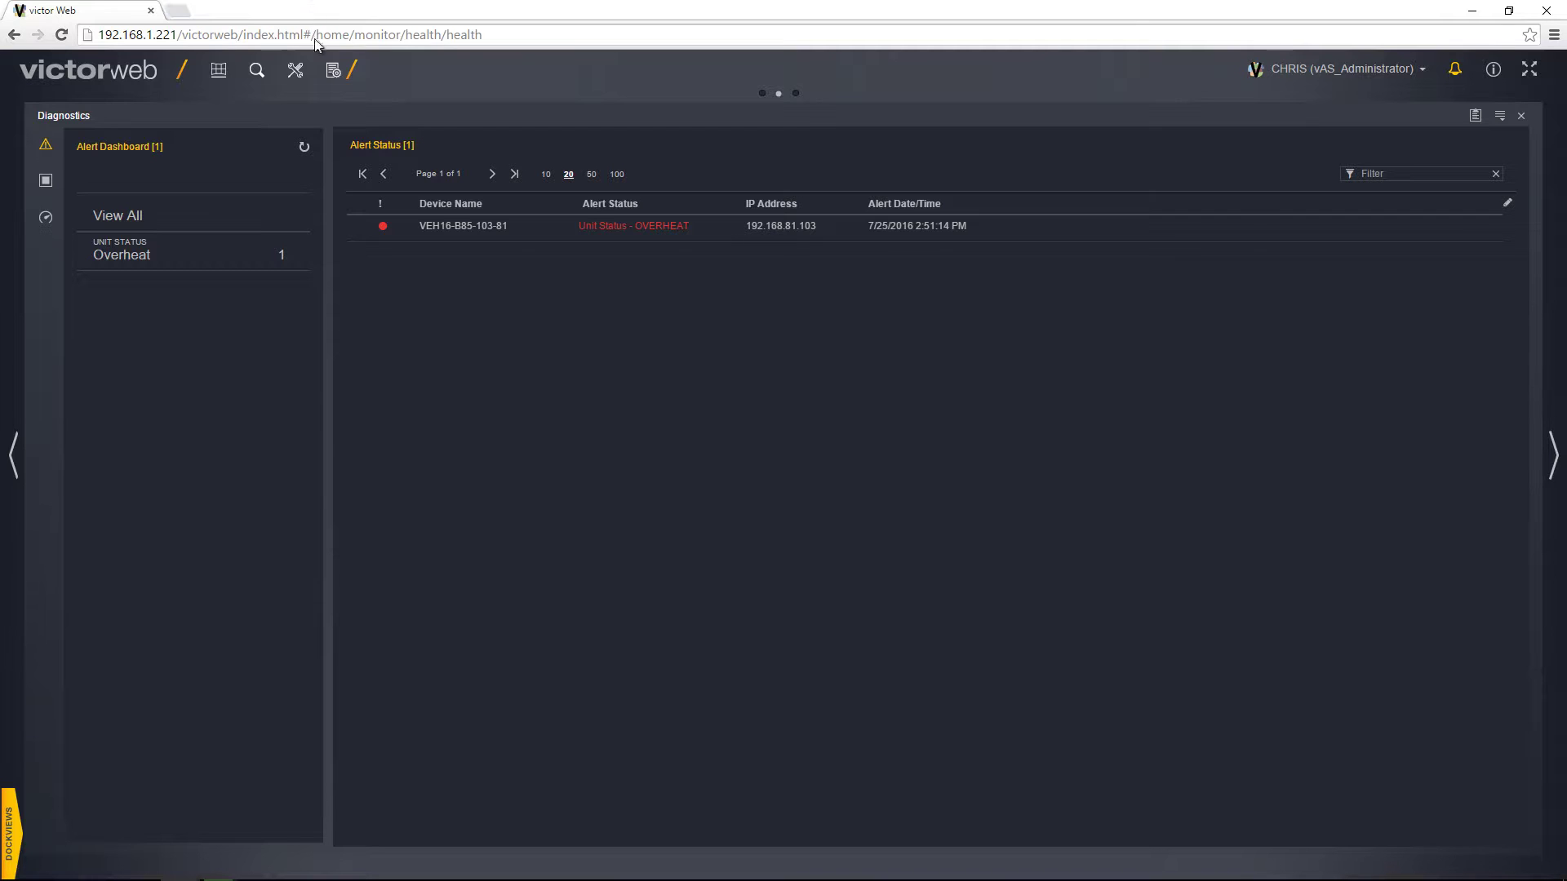
Review the alert list's snooze intervals, event display choices and snoozed-event actions.
{"action": "left_click", "coordinate": [1500, 116]}
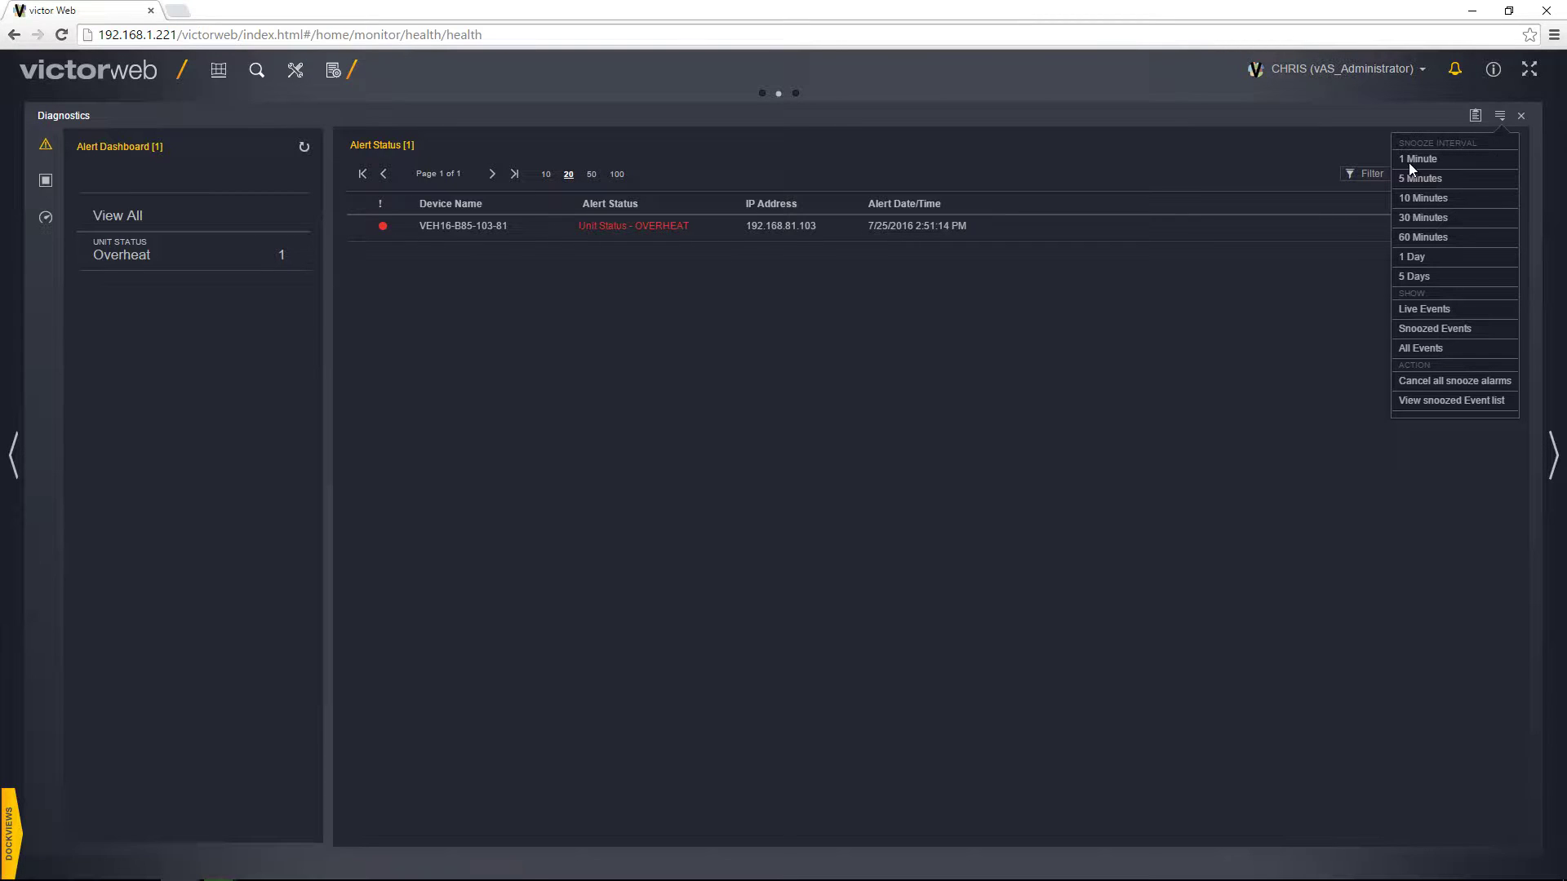
{"action": "left_click", "coordinate": [1420, 401]}
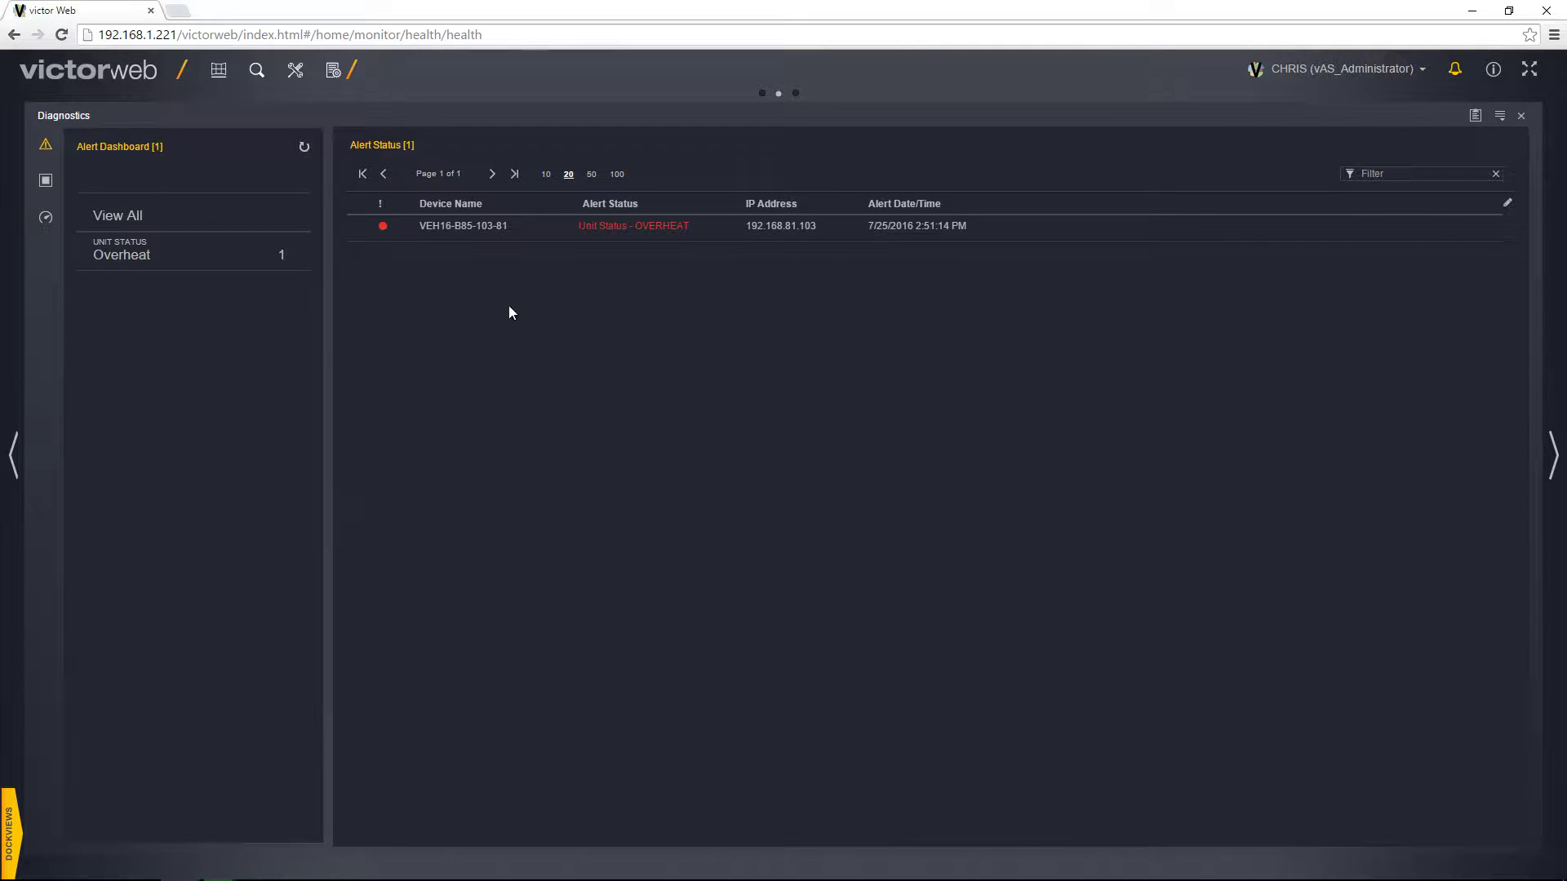
View the recorders' alerts in Device Health, previewing the device counts as a bar chart before returning to the normal list.
{"action": "left_click", "coordinate": [46, 182]}
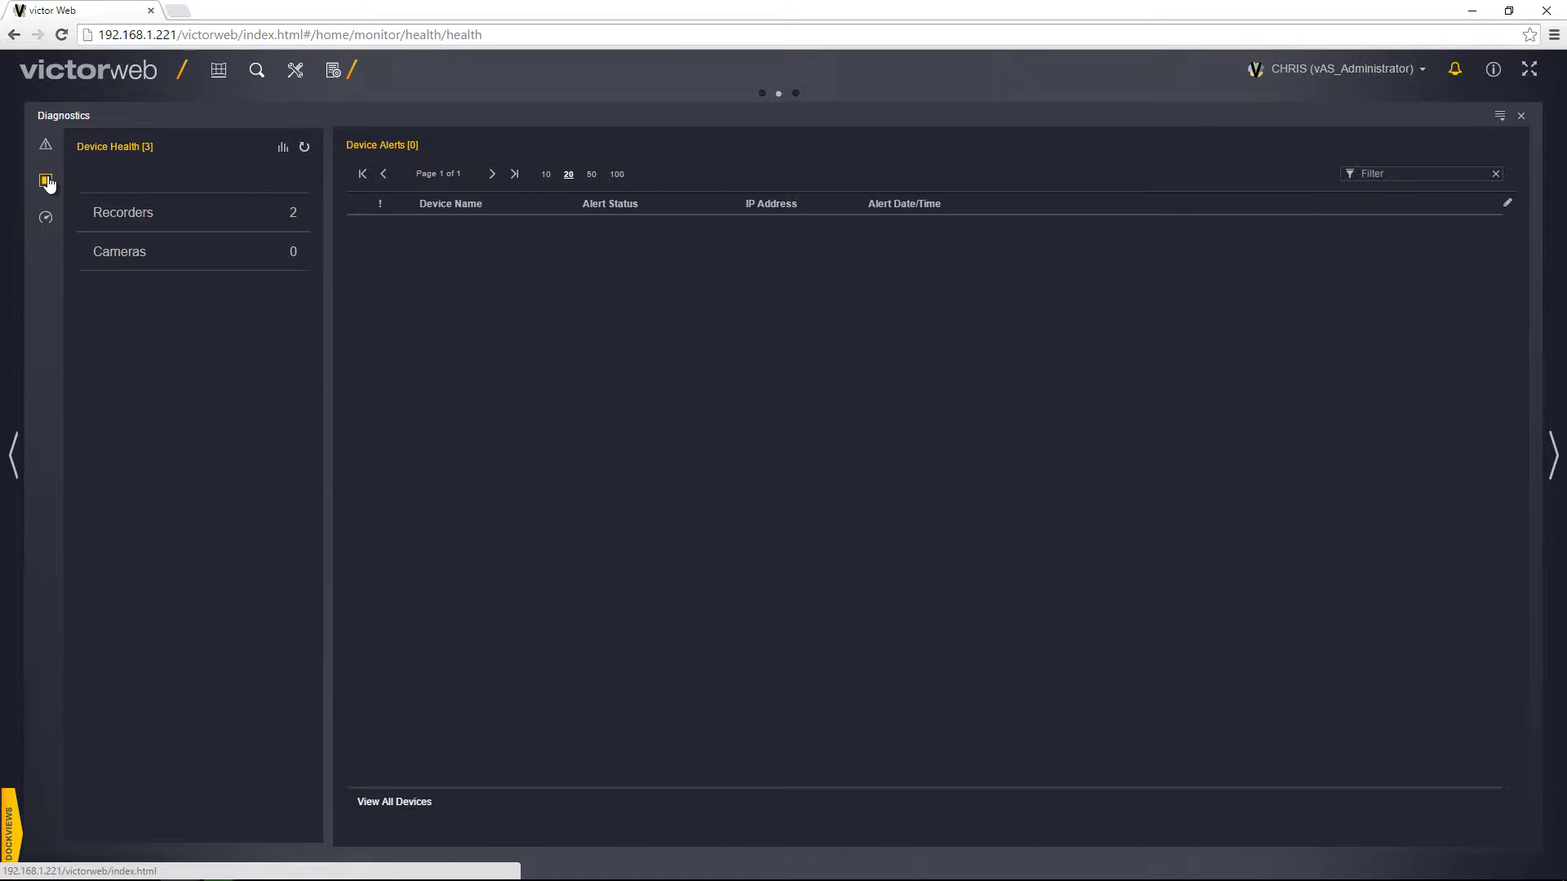
{"action": "left_click", "coordinate": [174, 219]}
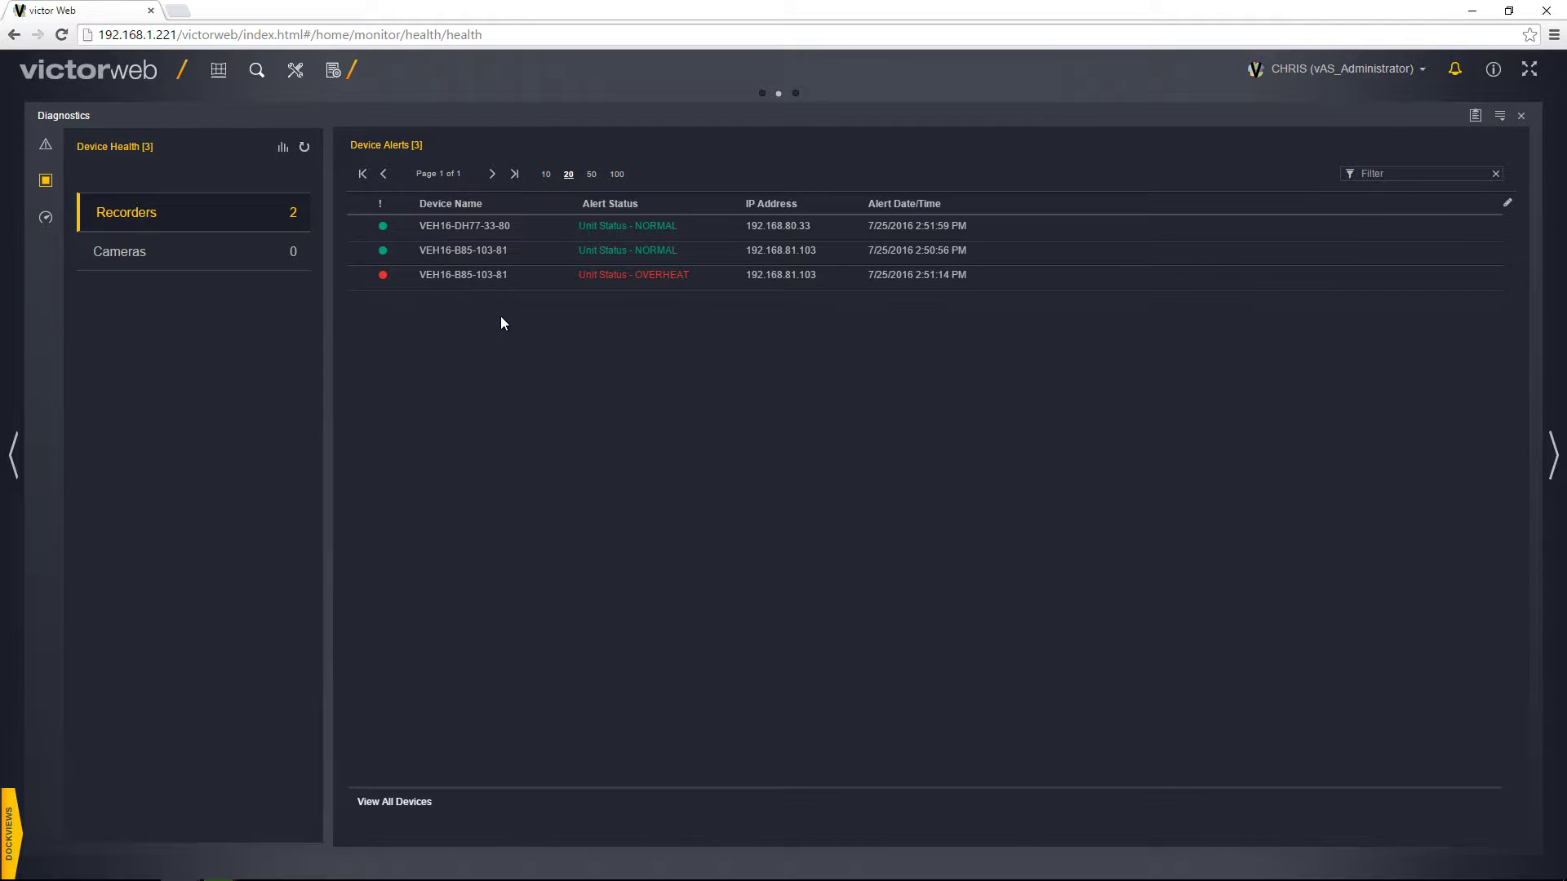
{"action": "left_click", "coordinate": [282, 152]}
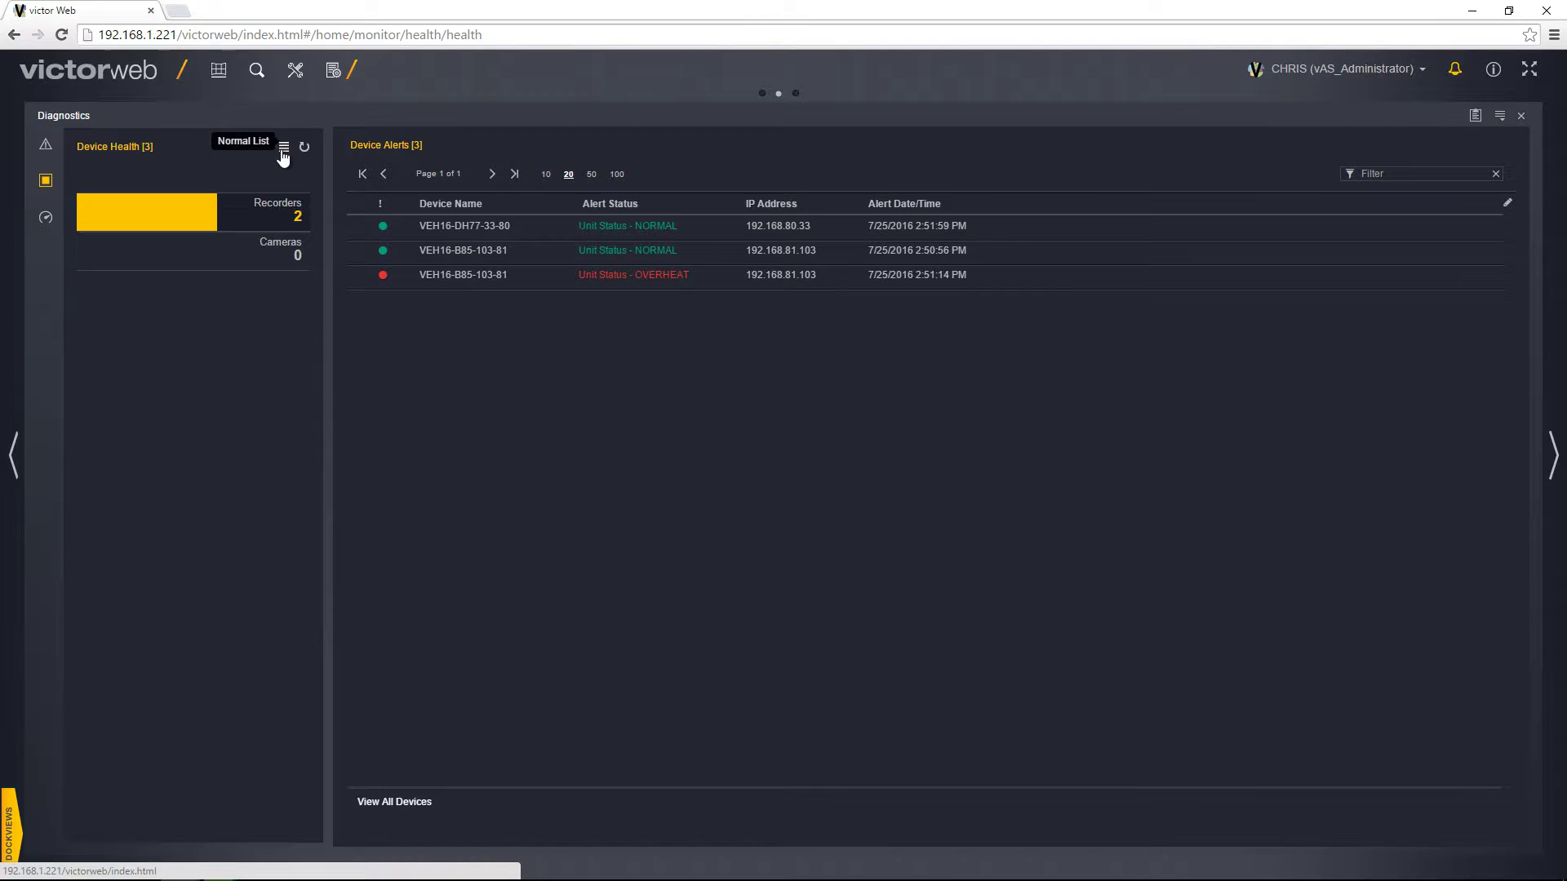
{"action": "left_click", "coordinate": [283, 151]}
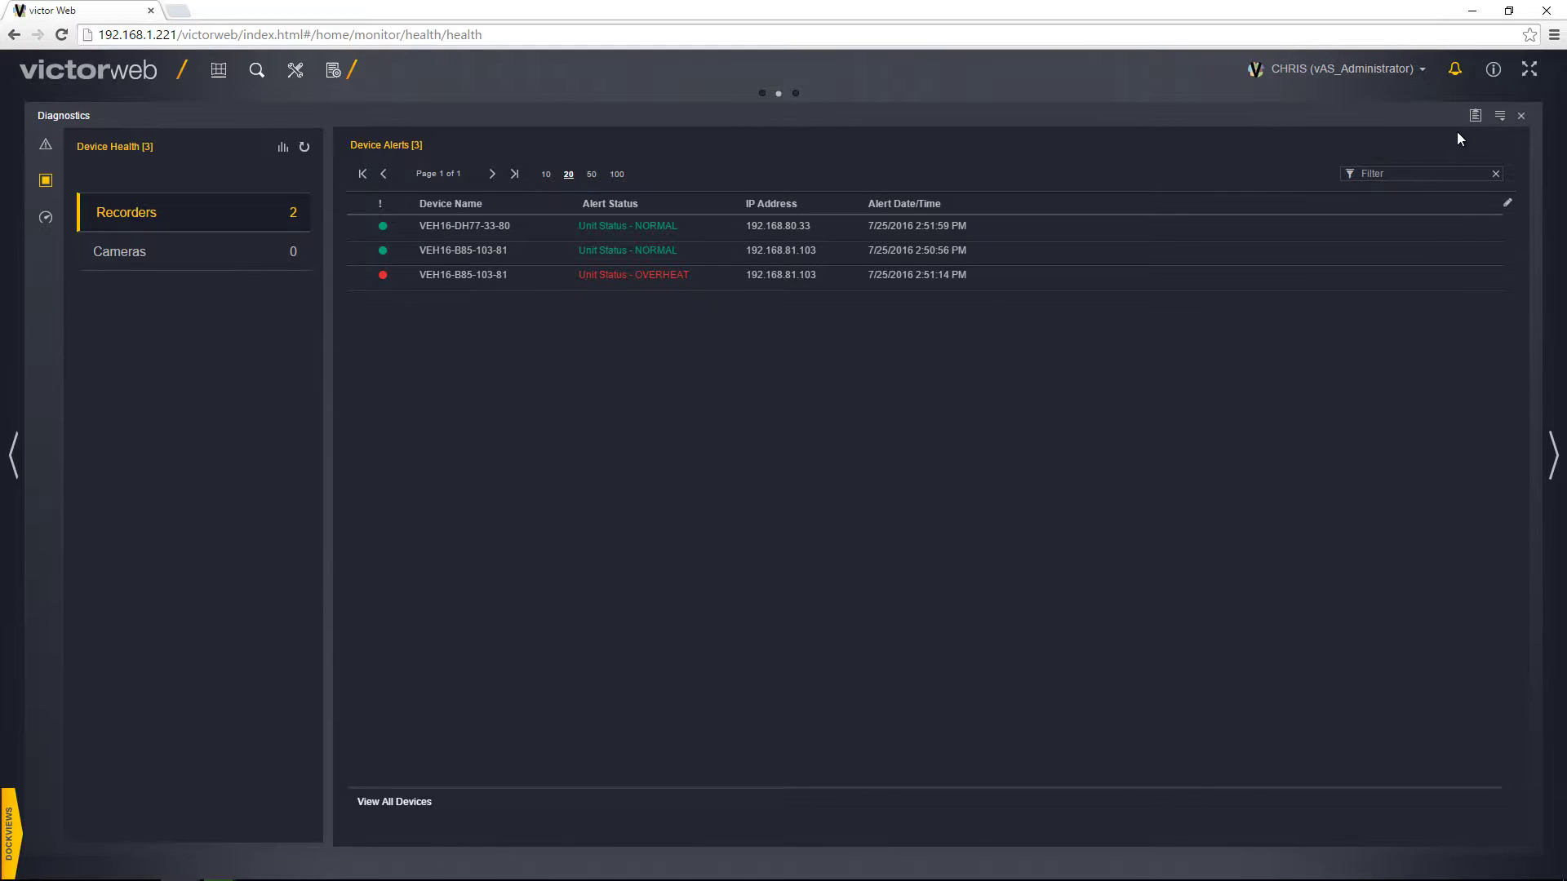
{"action": "left_click", "coordinate": [1500, 117]}
Open the System Dashboard and check which recorder selections the CPU Usage widget offers.
{"action": "left_click", "coordinate": [46, 217]}
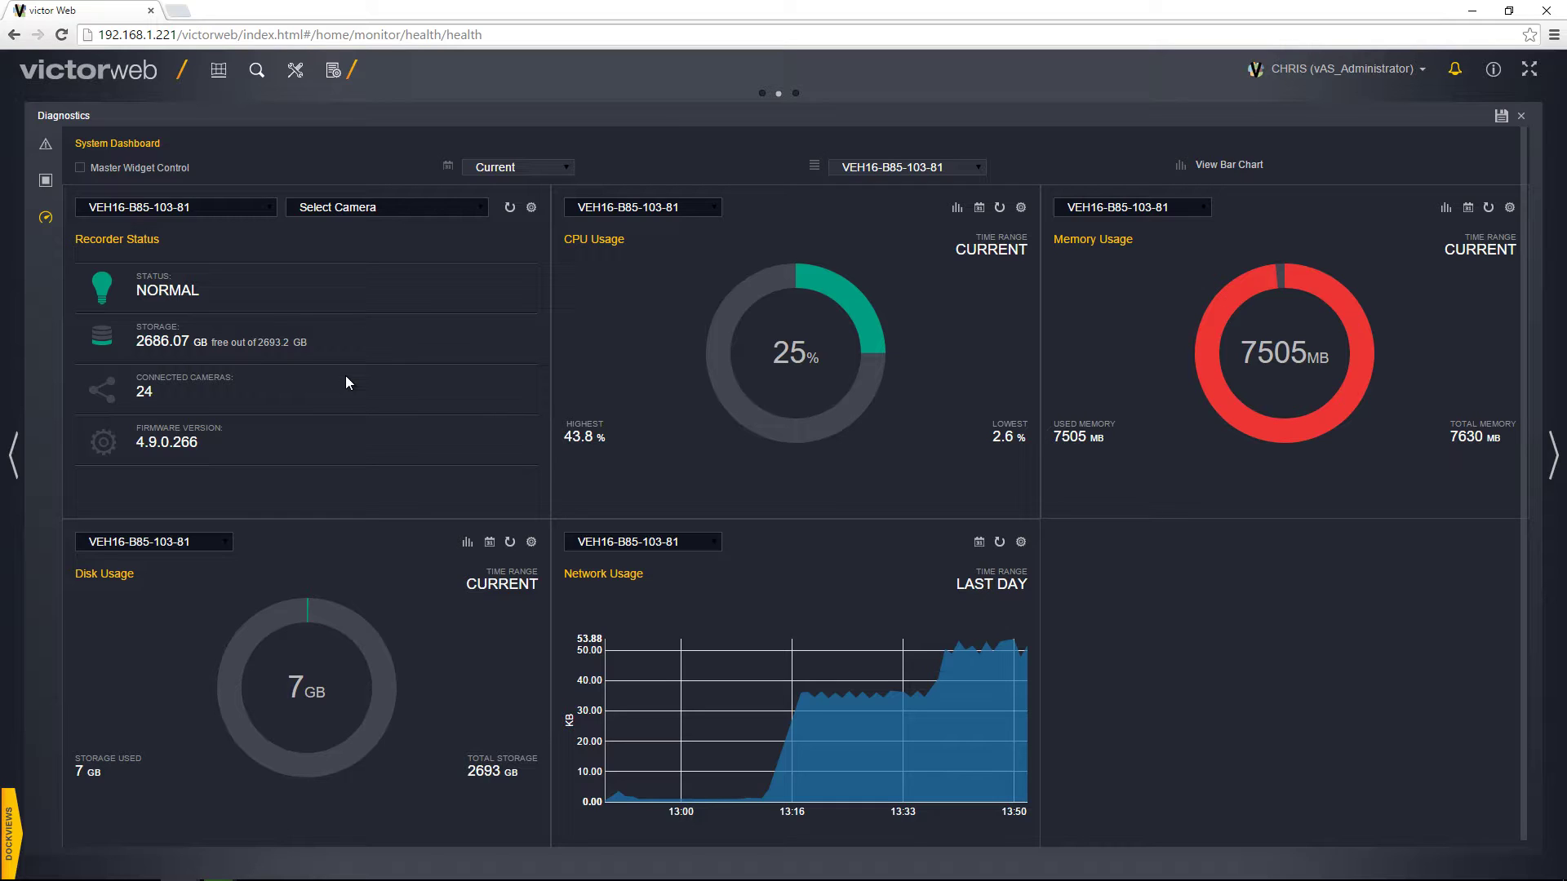
{"action": "left_click", "coordinate": [712, 213]}
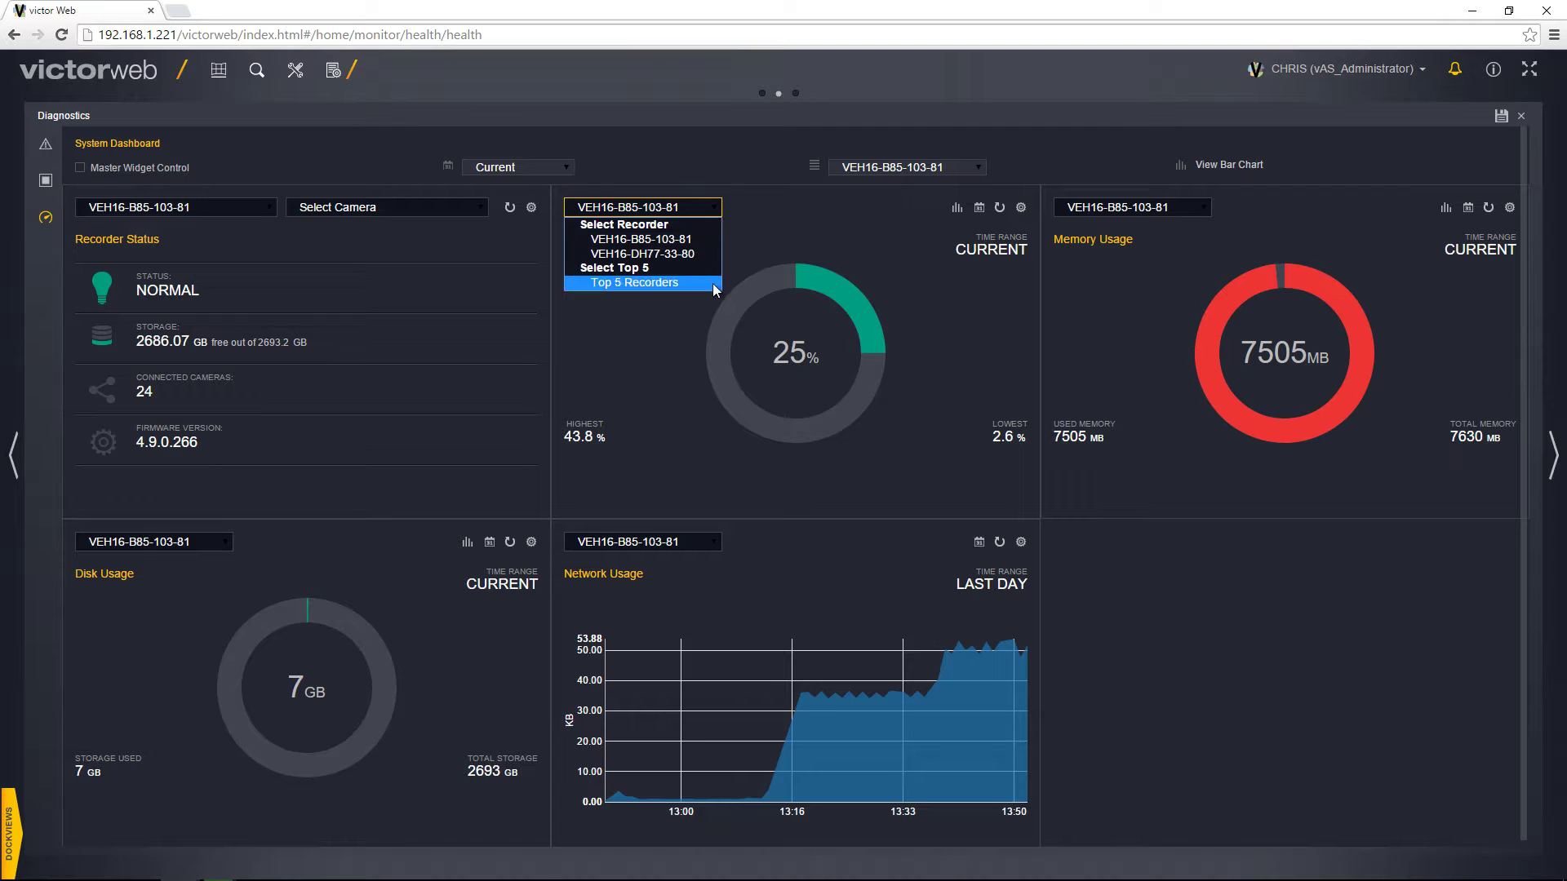
{"action": "left_click", "coordinate": [704, 207]}
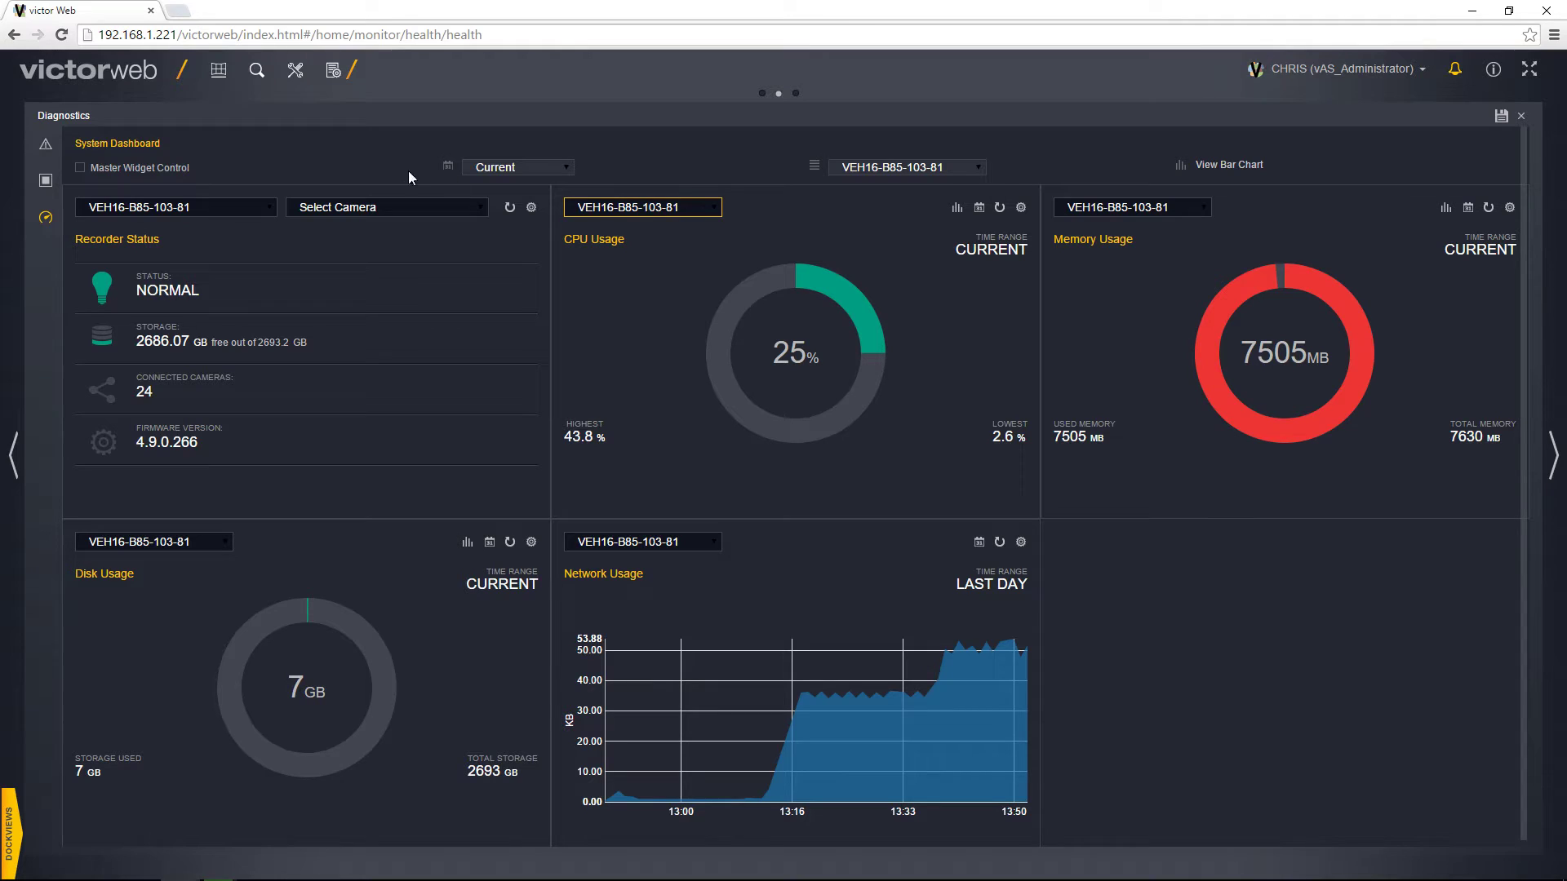
Enable Master Widget Control and review its time range and recorder choices, keeping Current and VEH16-B85-103-81.
{"action": "left_click", "coordinate": [80, 169]}
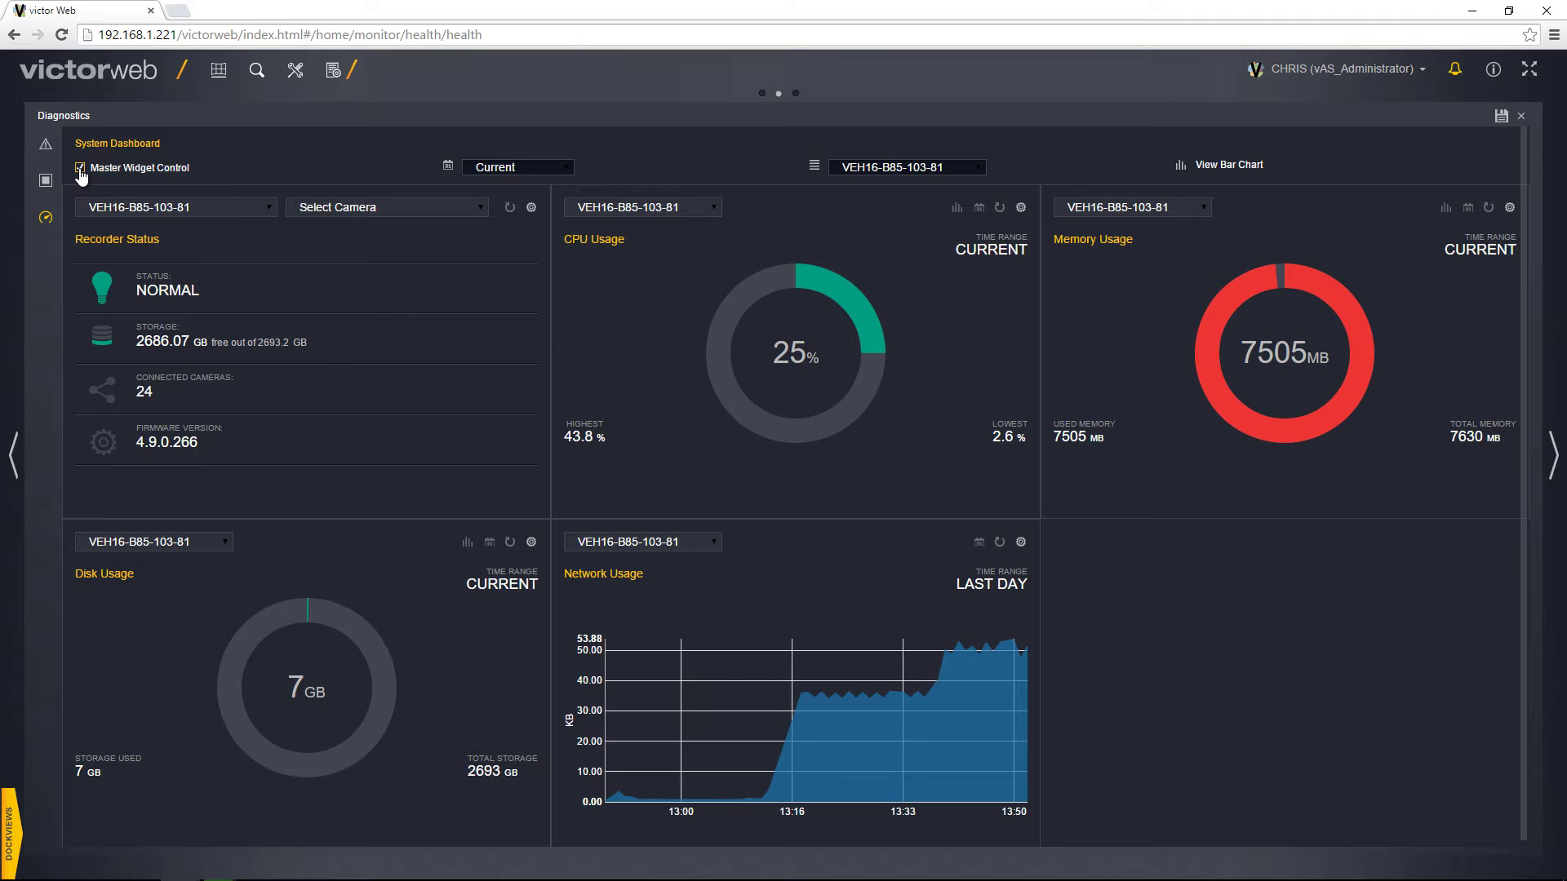
{"action": "left_click", "coordinate": [542, 168]}
{"action": "left_click", "coordinate": [498, 183]}
{"action": "left_click", "coordinate": [930, 173]}
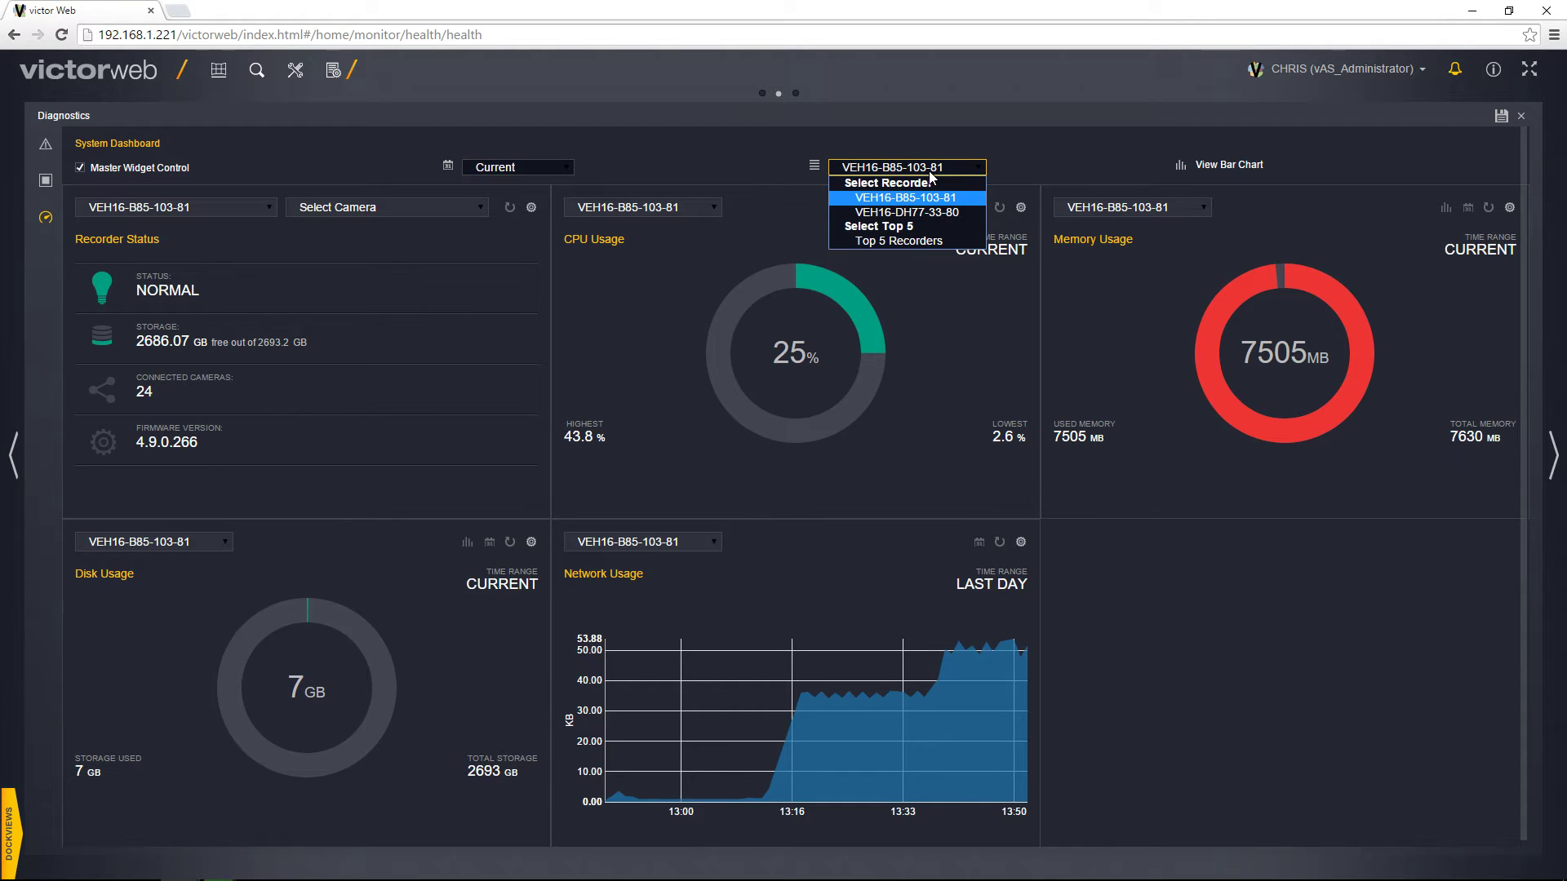
{"action": "left_click", "coordinate": [943, 167]}
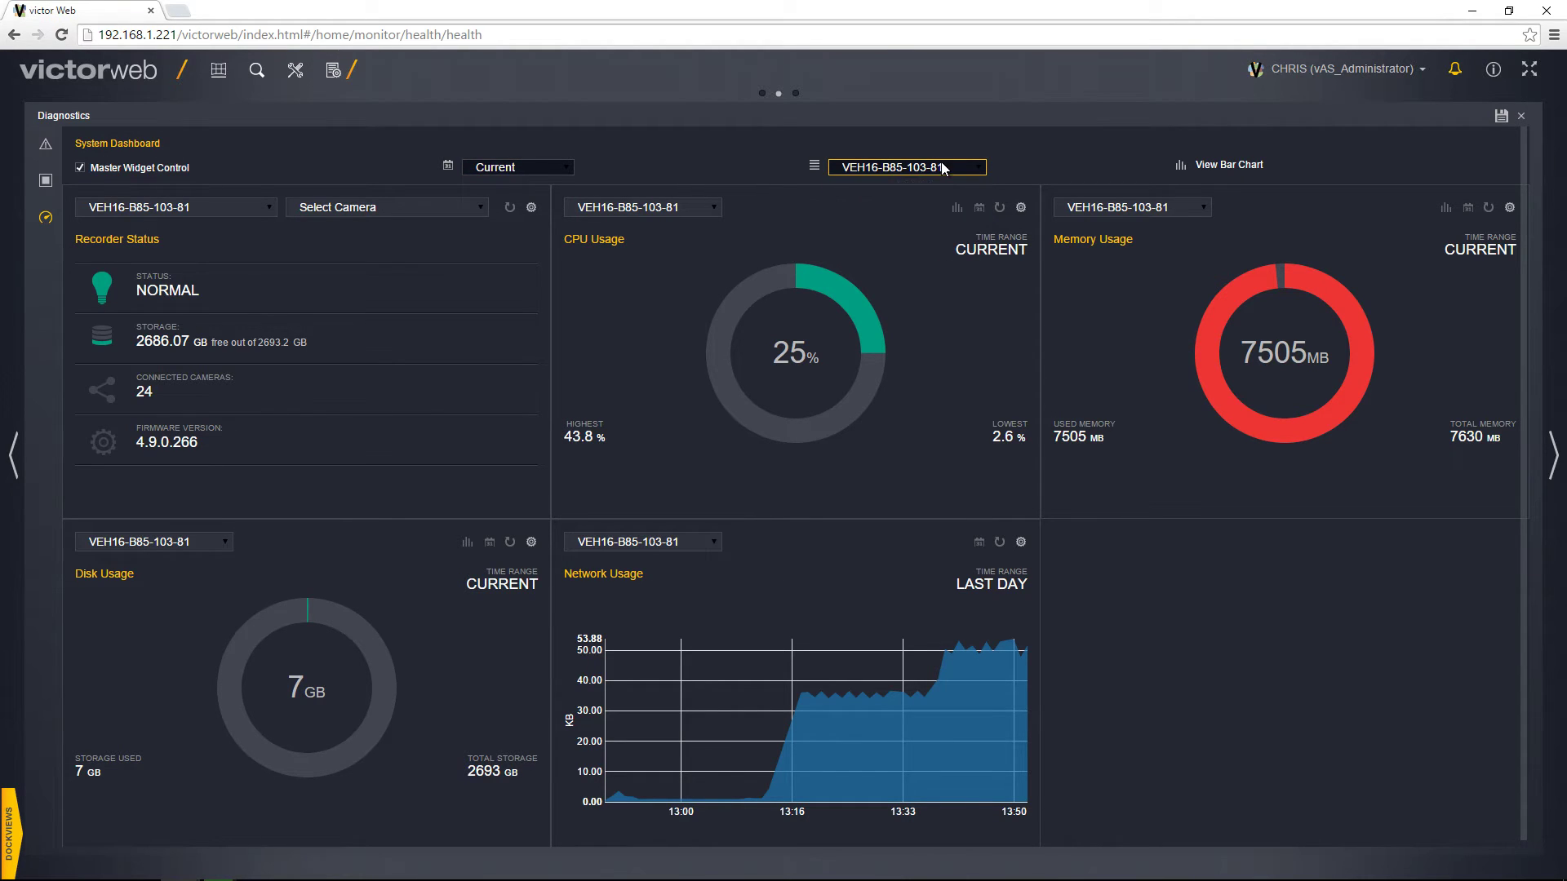
Preview the dashboard's usage widgets as bar charts and return them to donut charts.
{"action": "left_click", "coordinate": [1240, 166]}
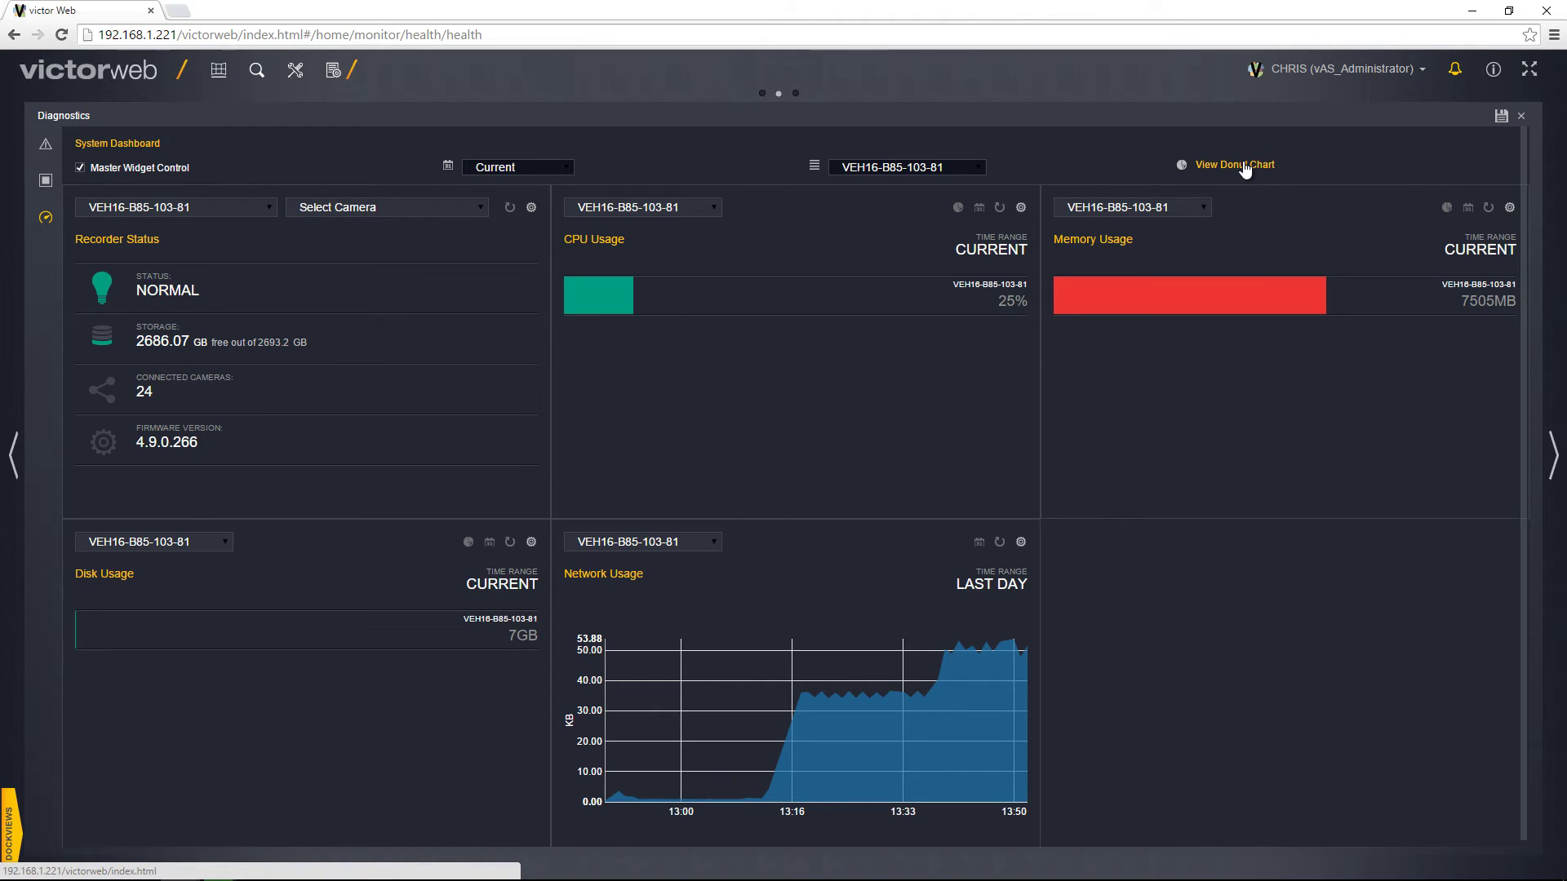
{"action": "left_click", "coordinate": [1244, 165]}
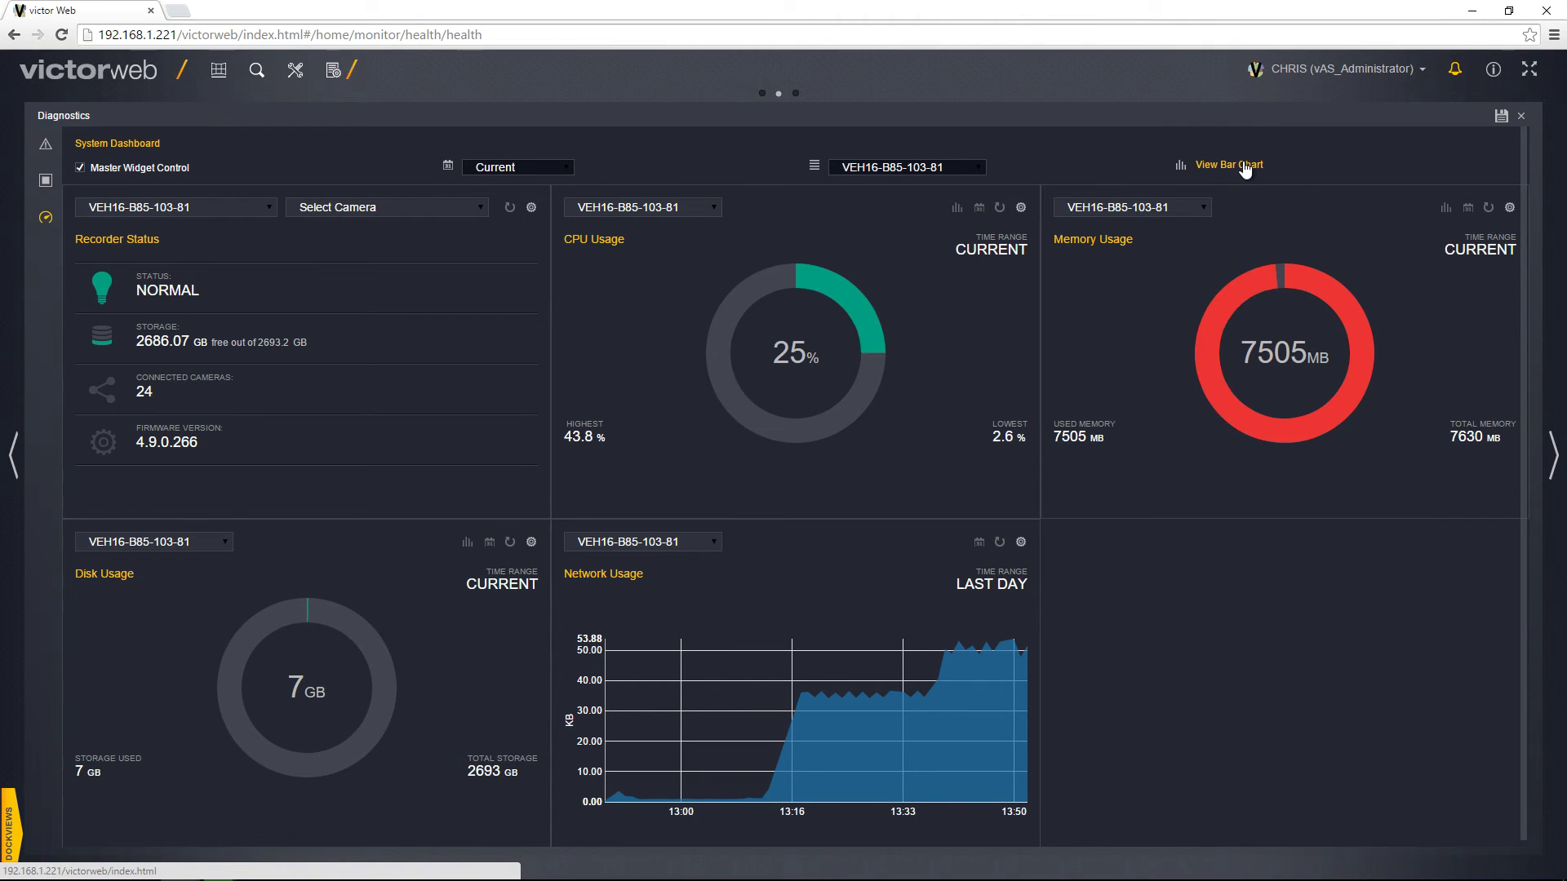